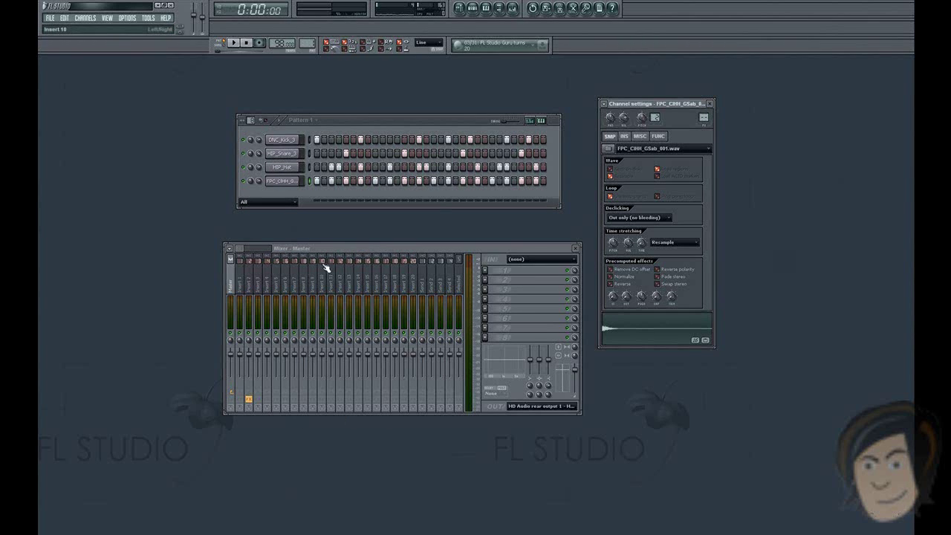
- Reposition the mixer and pattern windows and select mixer Insert 1
left_click_drag(372, 252, 393, 240)
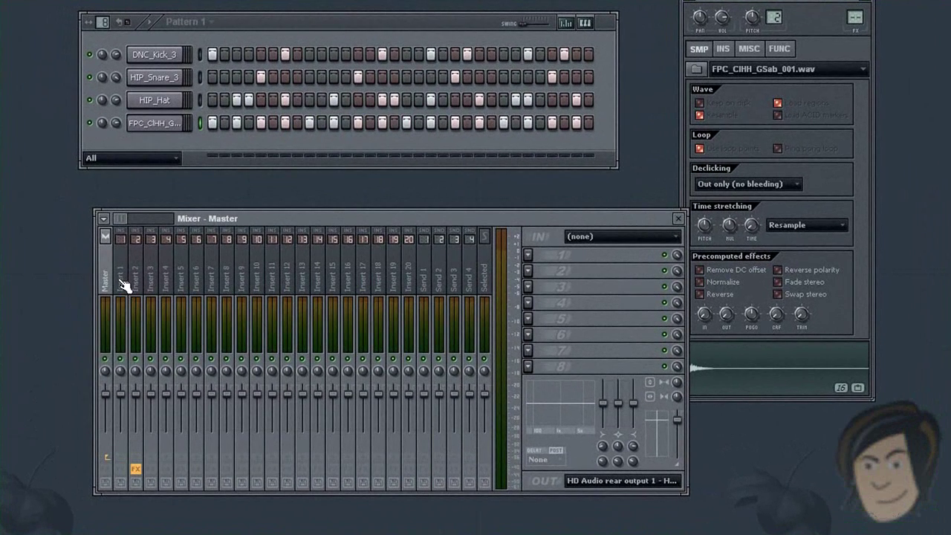
left_click(126, 282)
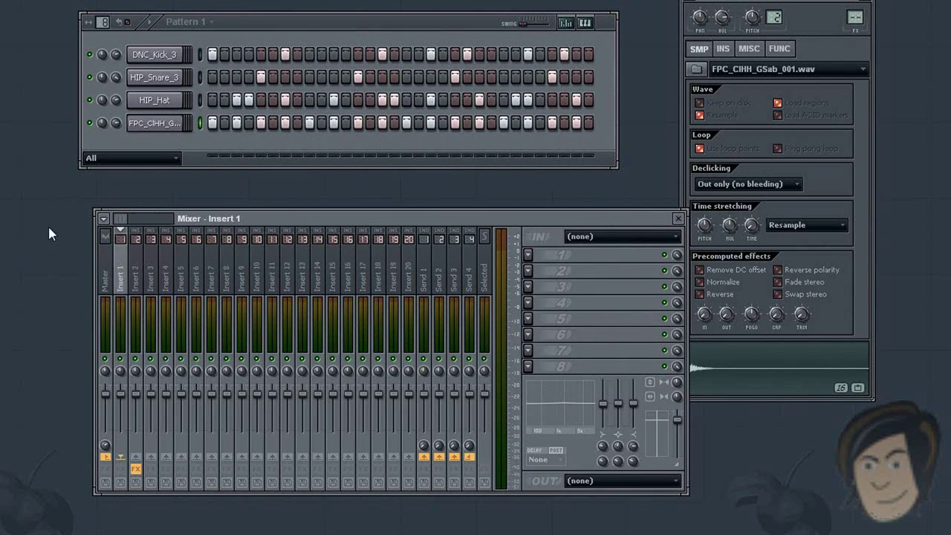
mouse_move(374, 25)
left_mouse_down()
mouse_move(389, 57)
mouse_move(384, 27)
left_mouse_up()
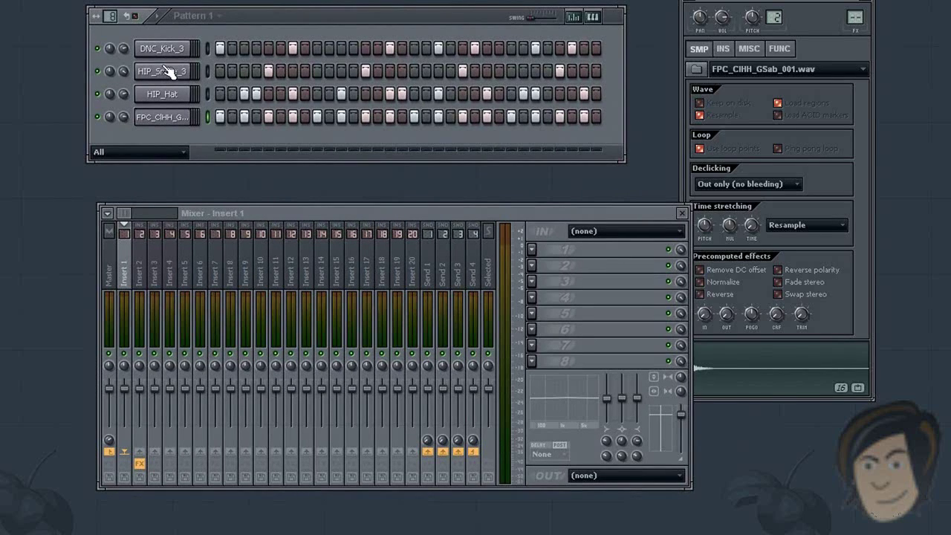
- Select the DNC_Kick_3 channel and set its Channel settings FX number to Insert 1
left_click(171, 55)
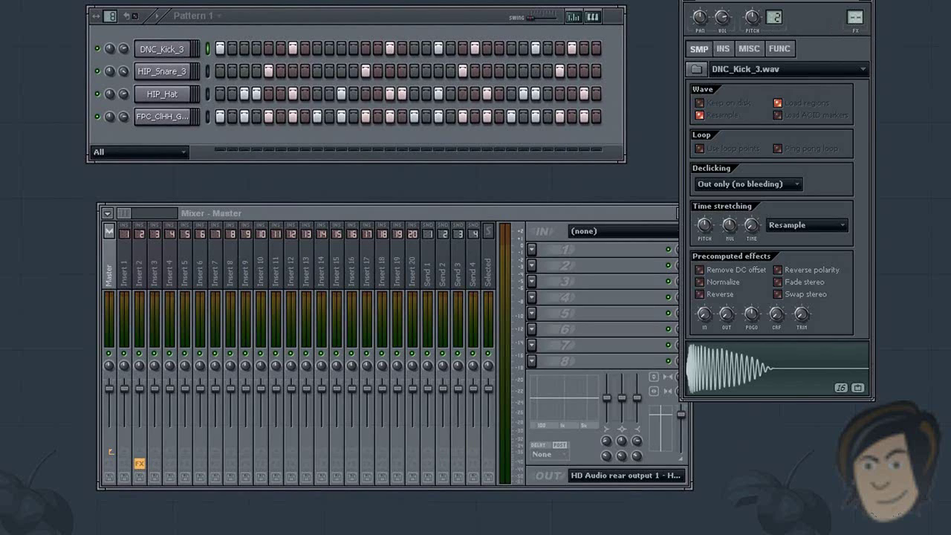
scroll(855, 17, "up", 5)
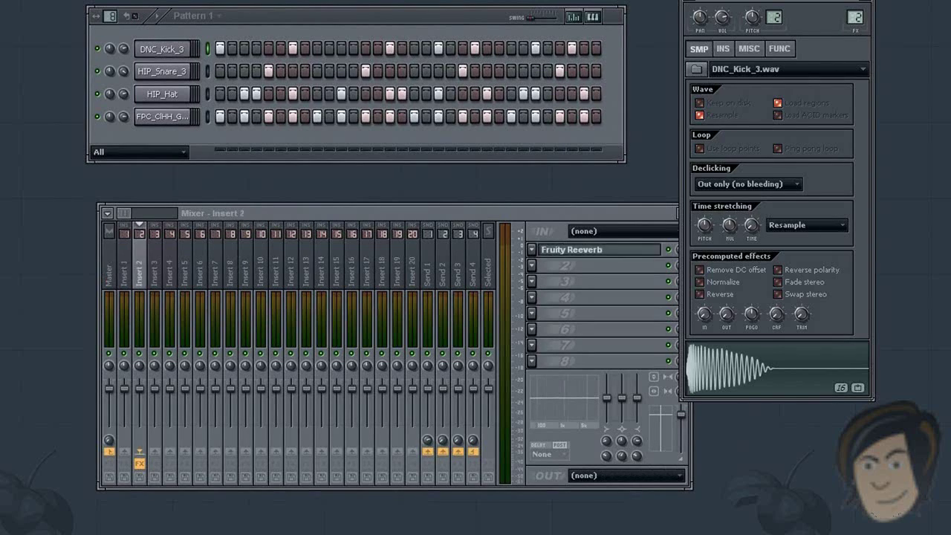
scroll(855, 16, "up", 1)
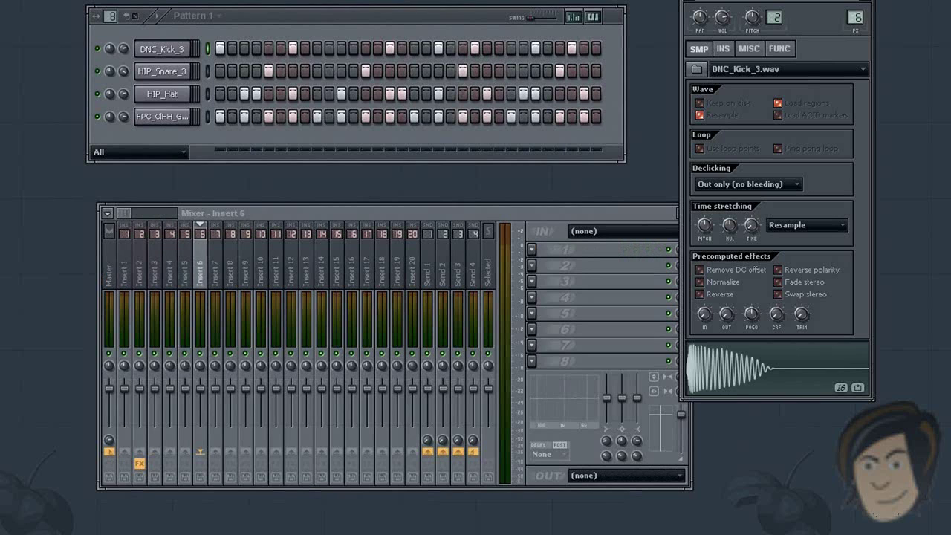
scroll(855, 16, "up", 6)
scroll(855, 16, "down", 8)
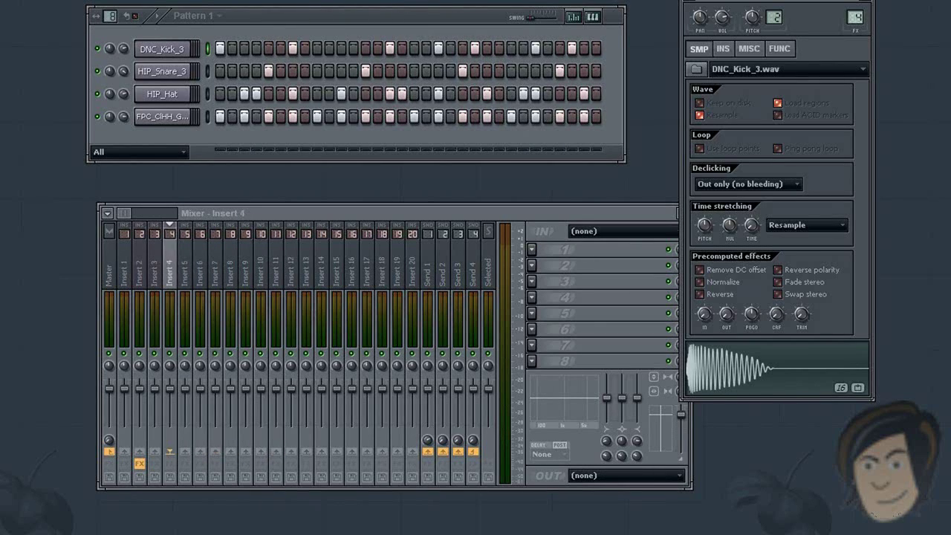
scroll(855, 16, "down", 3)
scroll(855, 16, "up", 3)
scroll(855, 16, "down", 1)
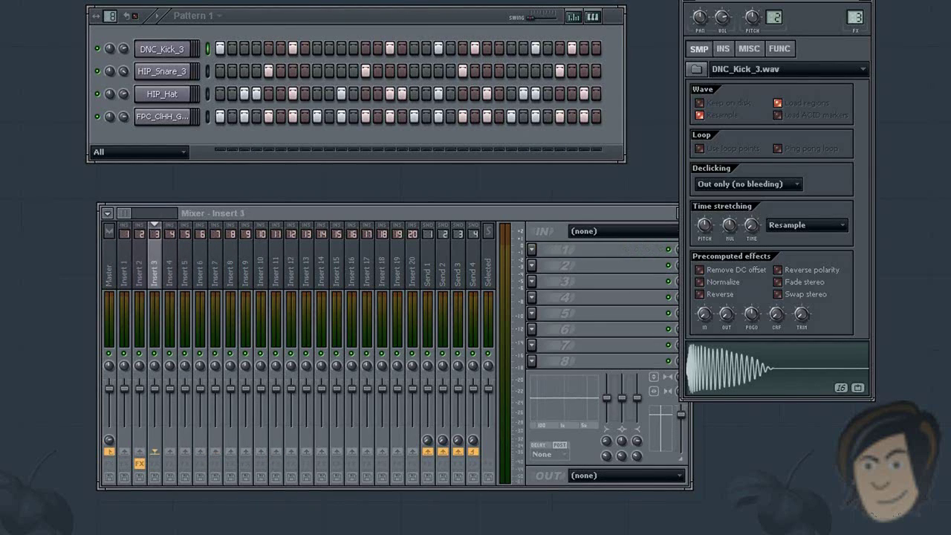
scroll(855, 16, "down", 1)
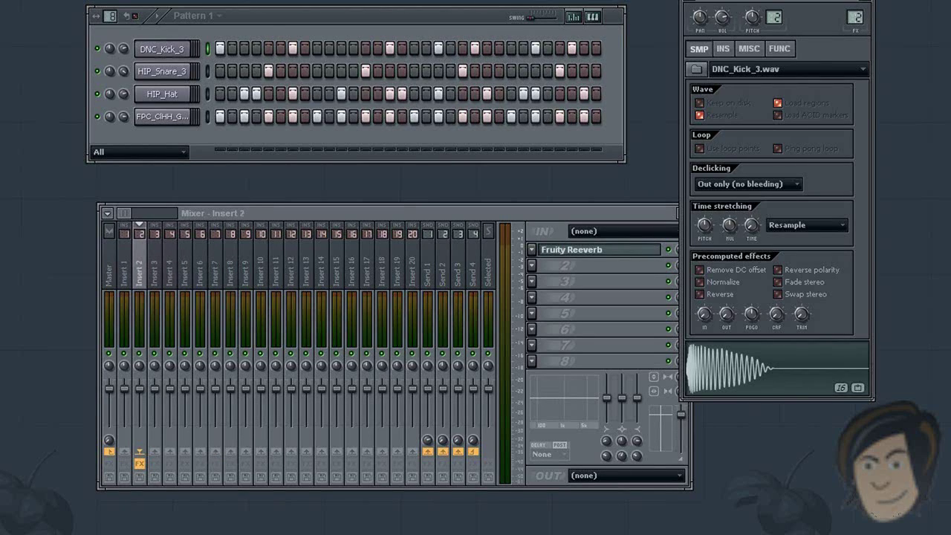
scroll(855, 17, "down", 1)
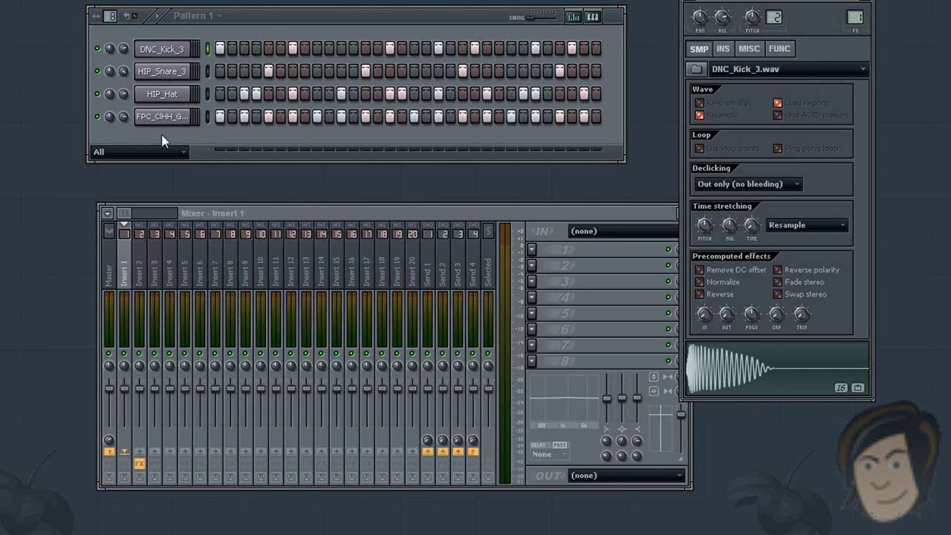
- Link the selected kick channel to Insert 1 via Link selected channels > To this track
left_click_drag(397, 210, 384, 220)
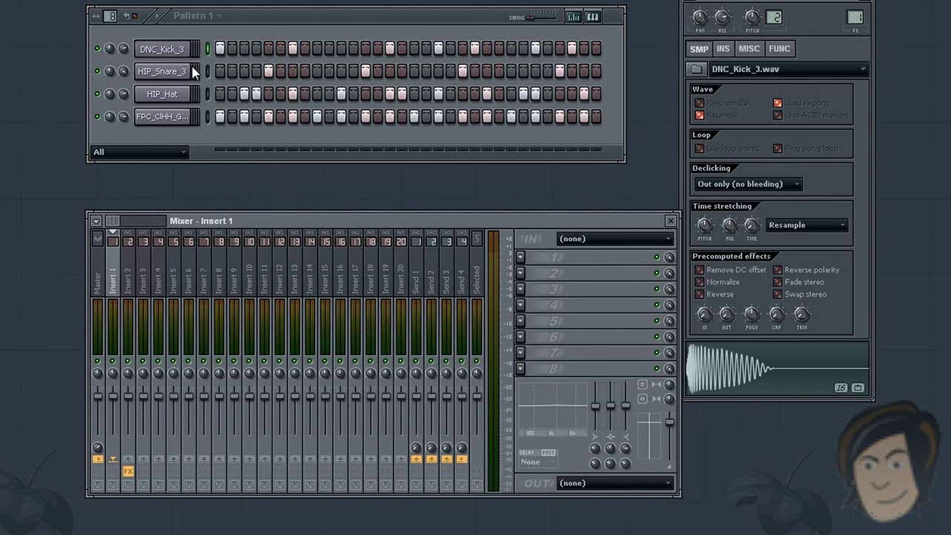
left_click_drag(802, 5, 821, 7)
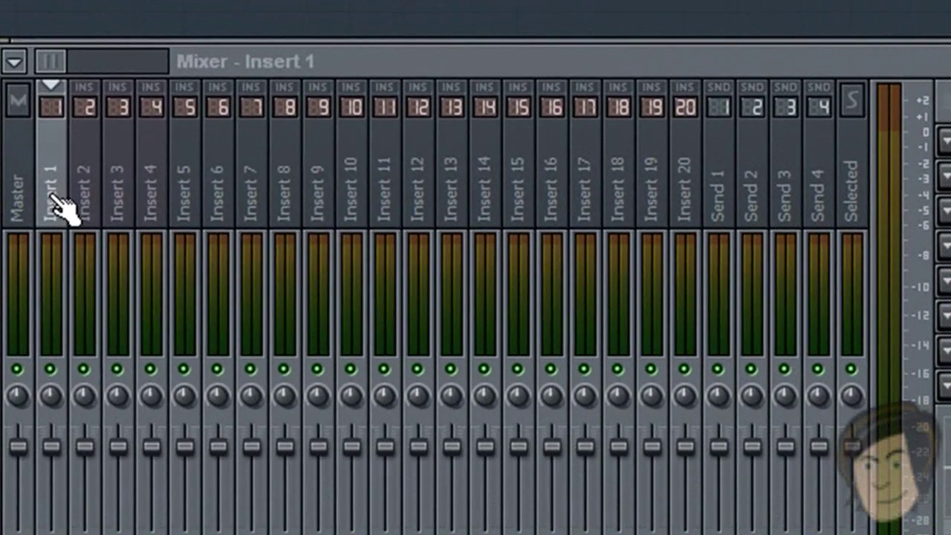
right_click(100, 268)
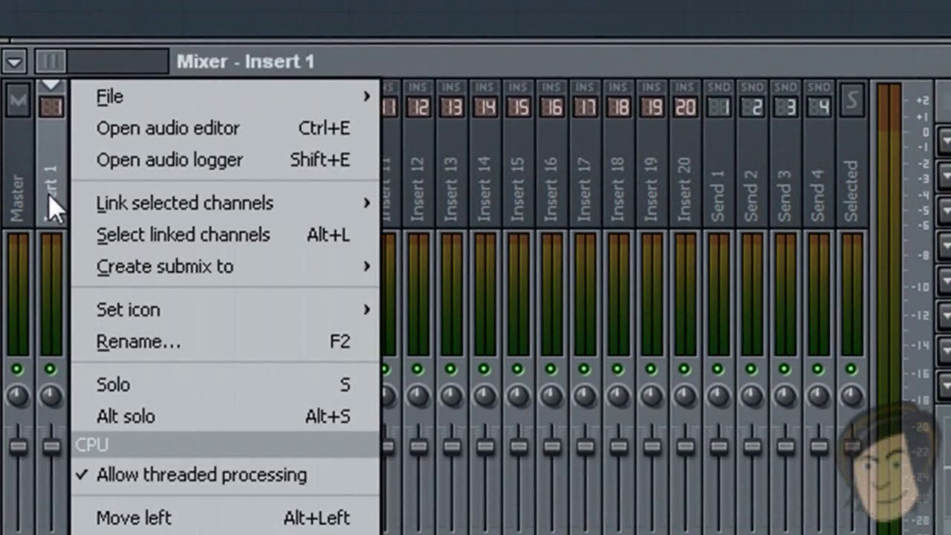
mouse_move(162, 198)
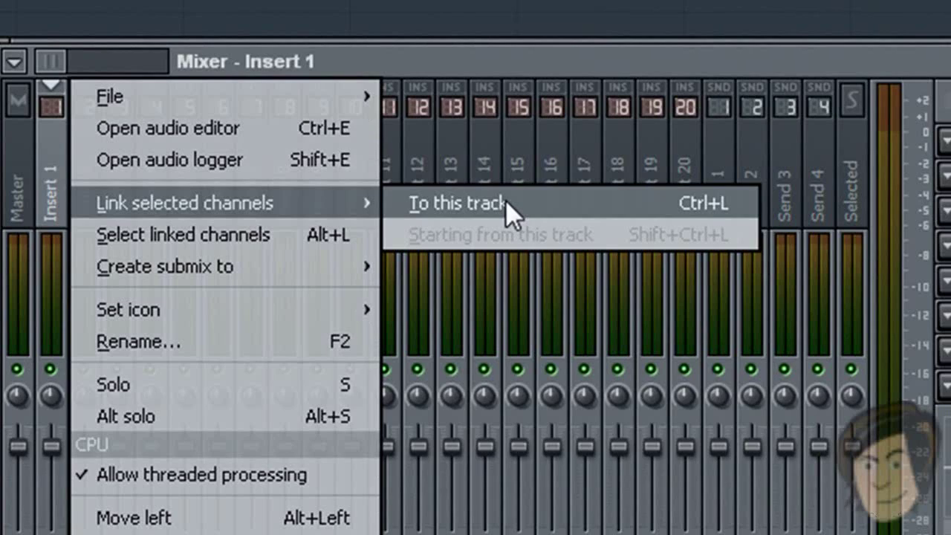
left_click(505, 199)
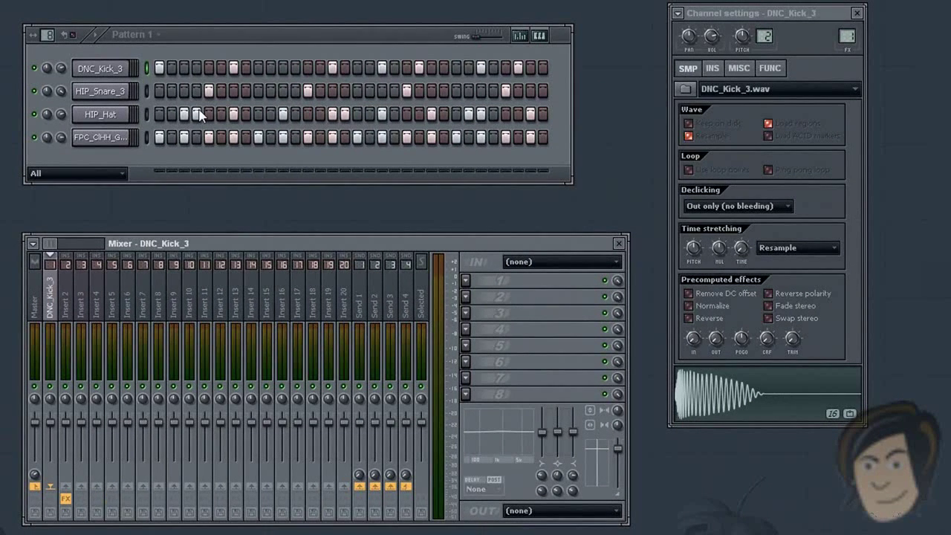
- Select all four drum channels and link them to successive inserts starting from DNC_Kick_3
left_click_drag(195, 37, 209, 7)
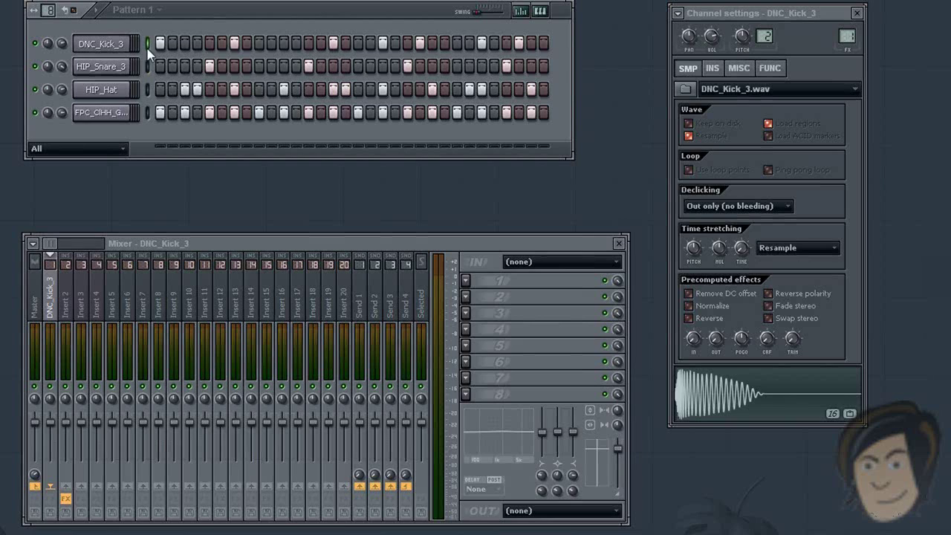
left_click_drag(148, 66, 149, 117)
right_click(58, 308)
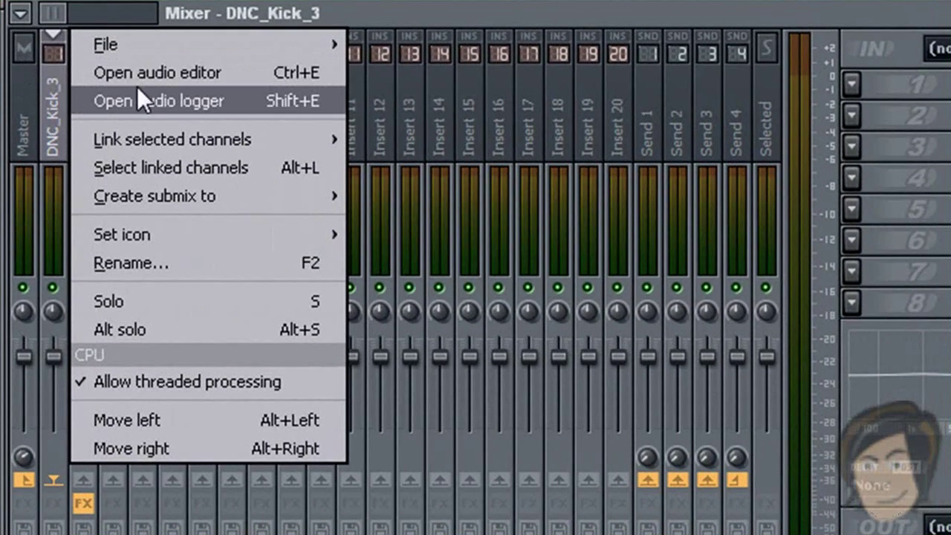
mouse_move(175, 142)
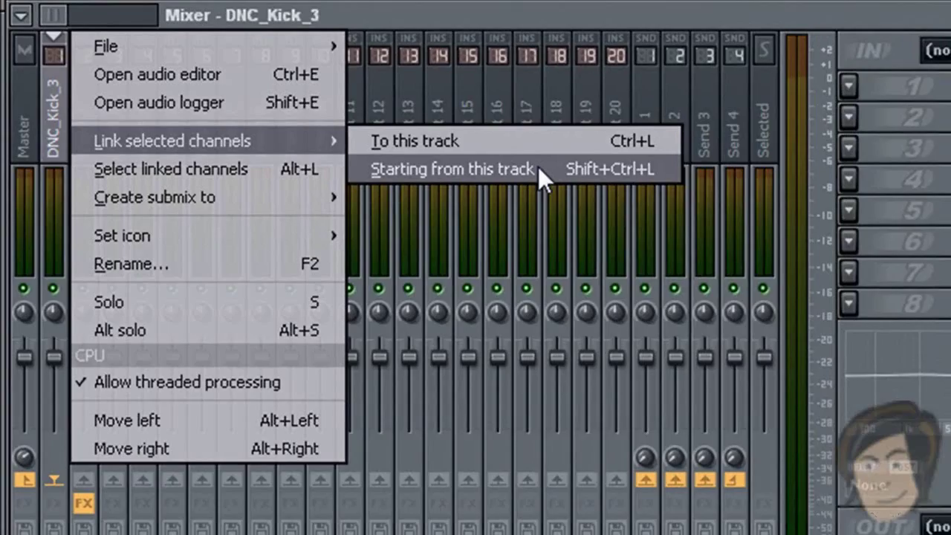
left_click(540, 167)
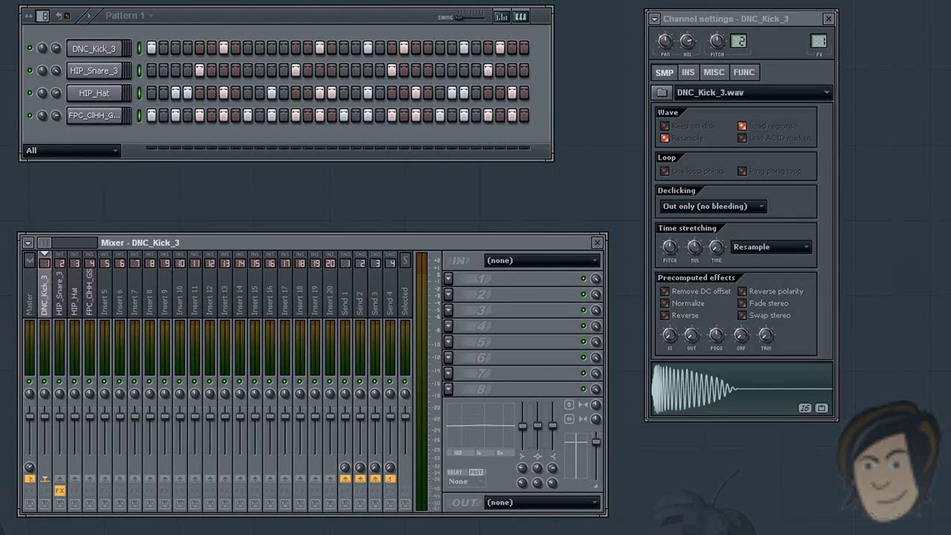
- Play and stop the drum pattern, then move to the HIP_Snare_3 insert
key("space")
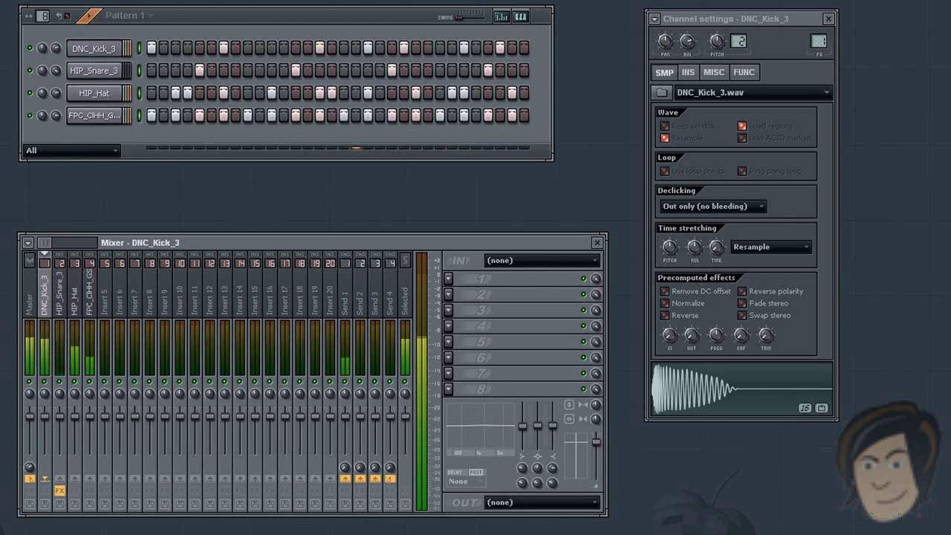
key("space")
key("Right")
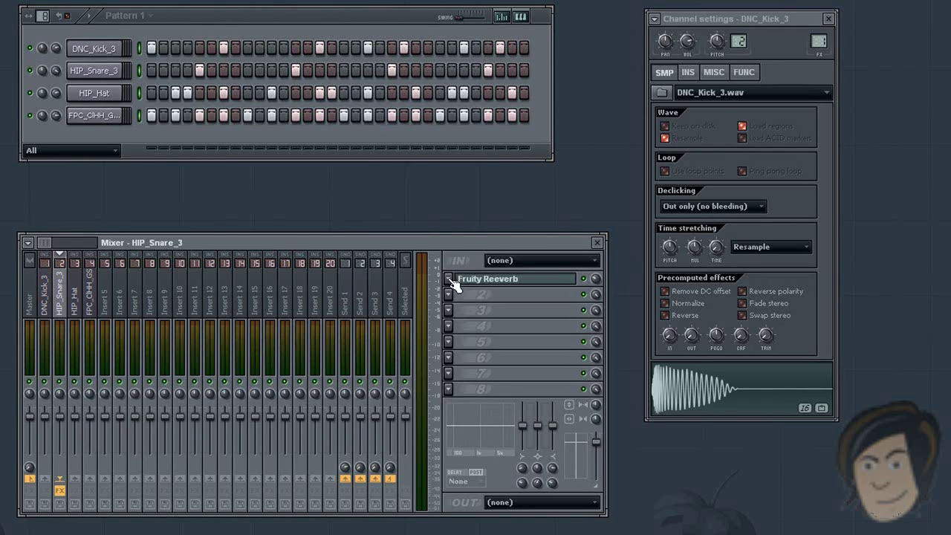
left_click_drag(449, 243, 450, 186)
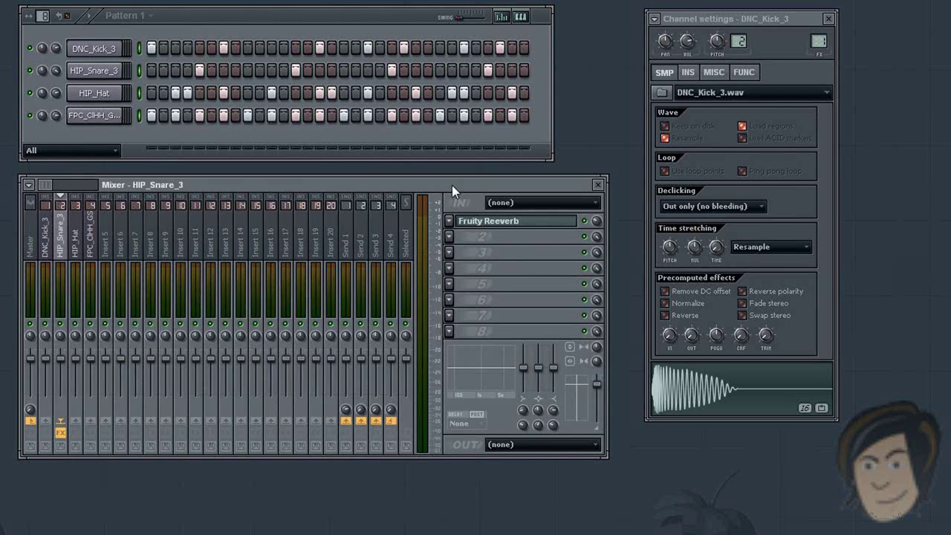
left_click(47, 254)
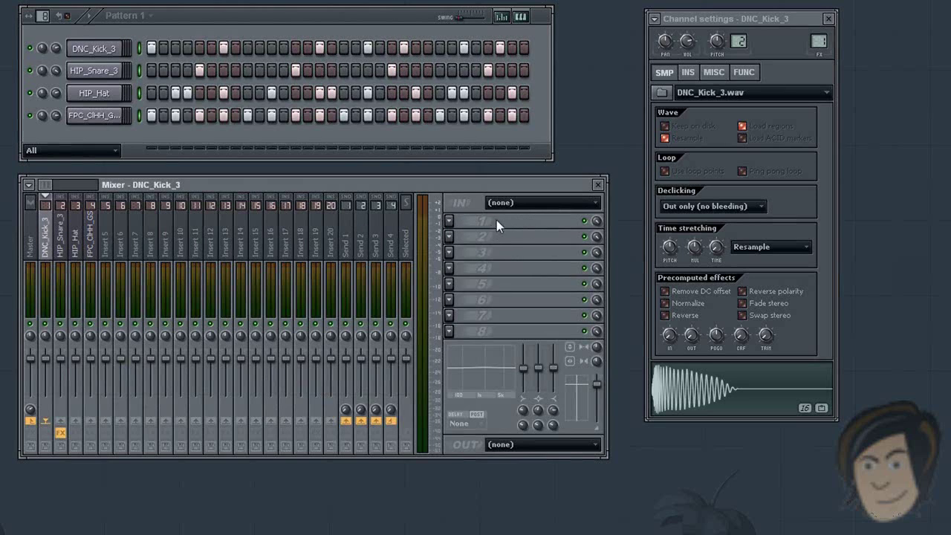
left_click(66, 235)
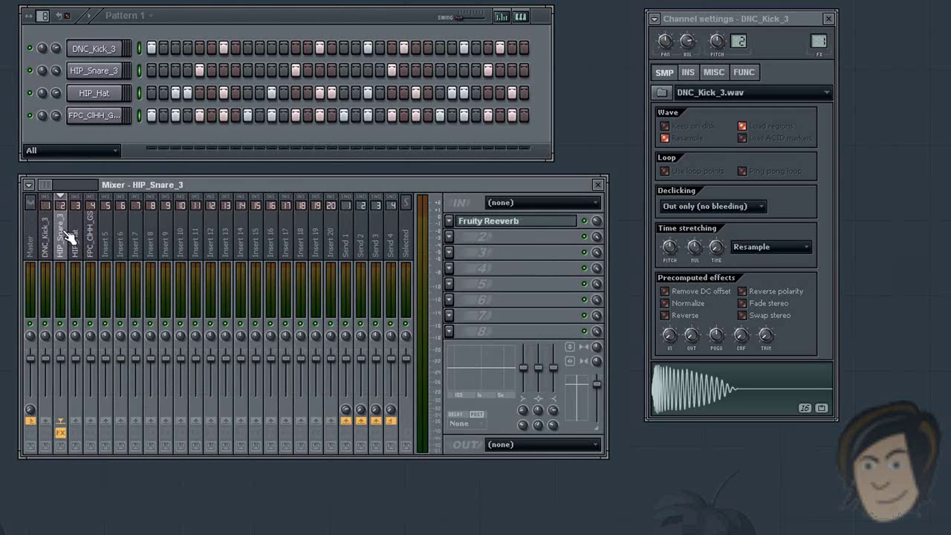
- Swap HIP_Snare_3's slot 1 Fruity Reeverb for Fruity Delay 2 and start playback
left_click(451, 221)
mouse_move(476, 244)
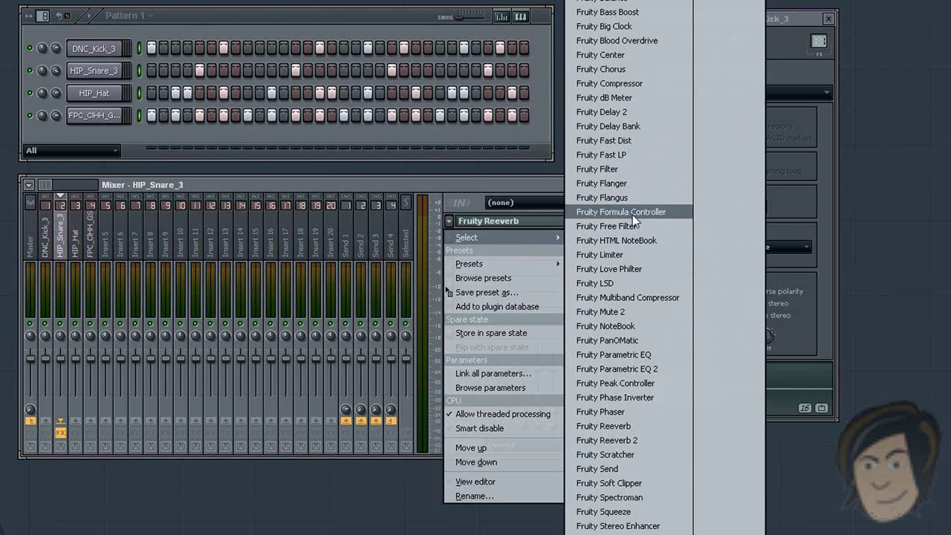
left_click(632, 117)
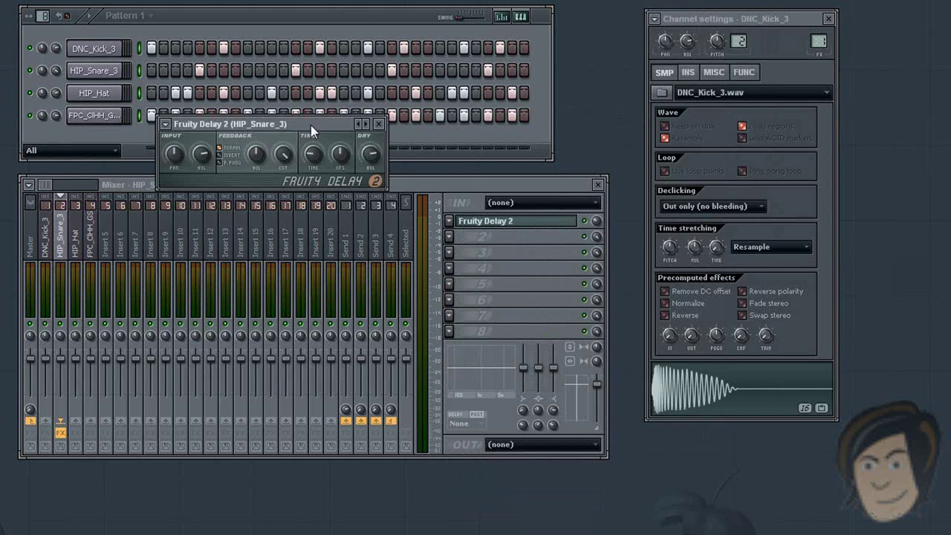
left_click_drag(311, 126, 341, 129)
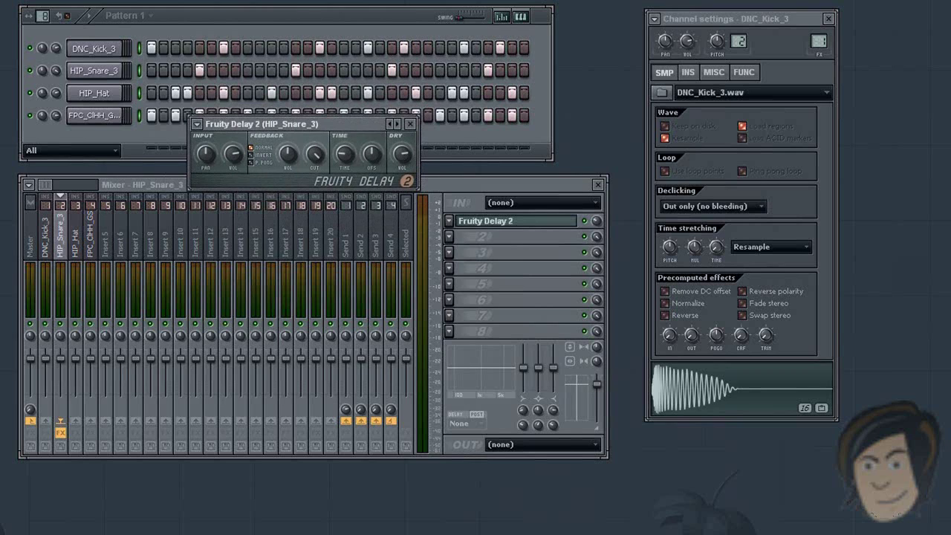
key("space")
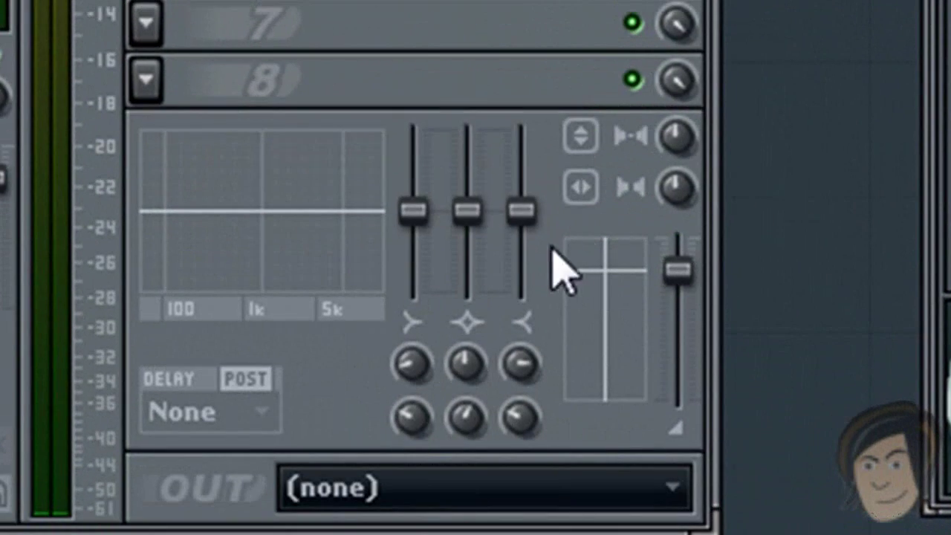
mouse_move(530, 227)
left_mouse_down()
mouse_move(530, 152)
mouse_move(530, 260)
mouse_move(530, 227)
left_mouse_up()
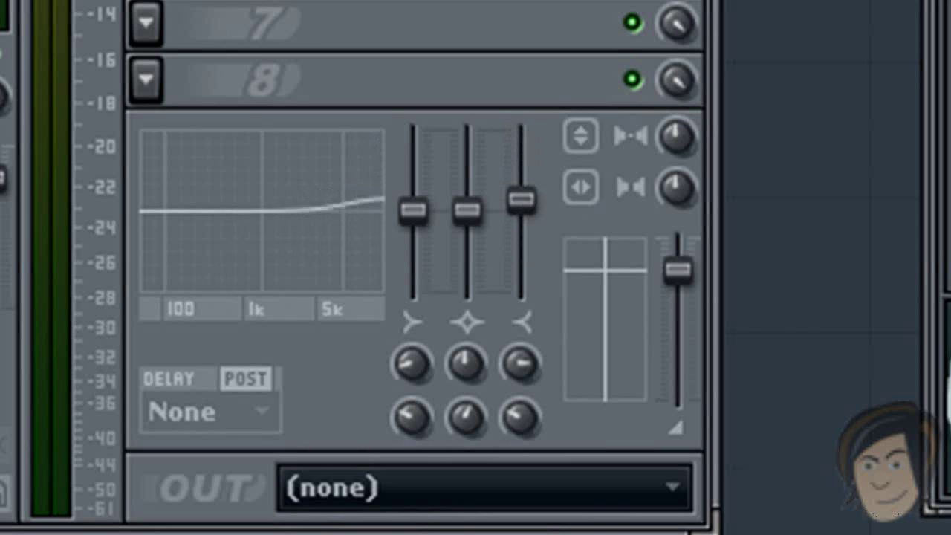
mouse_move(521, 199)
left_mouse_down()
mouse_move(521, 159)
mouse_move(521, 211)
left_mouse_up()
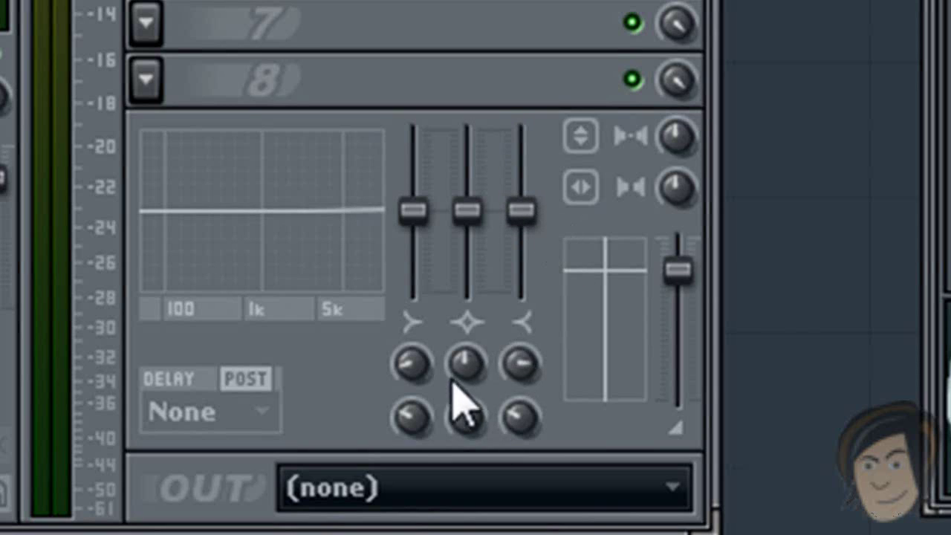
left_click_drag(411, 418, 411, 413)
mouse_move(415, 208)
left_mouse_down()
mouse_move(414, 180)
mouse_move(415, 208)
left_mouse_up()
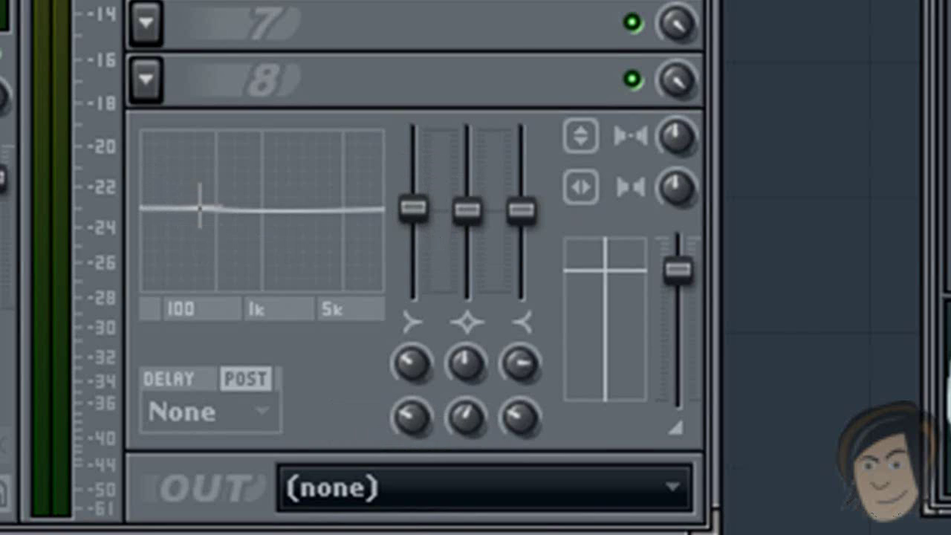
left_click_drag(411, 418, 411, 425)
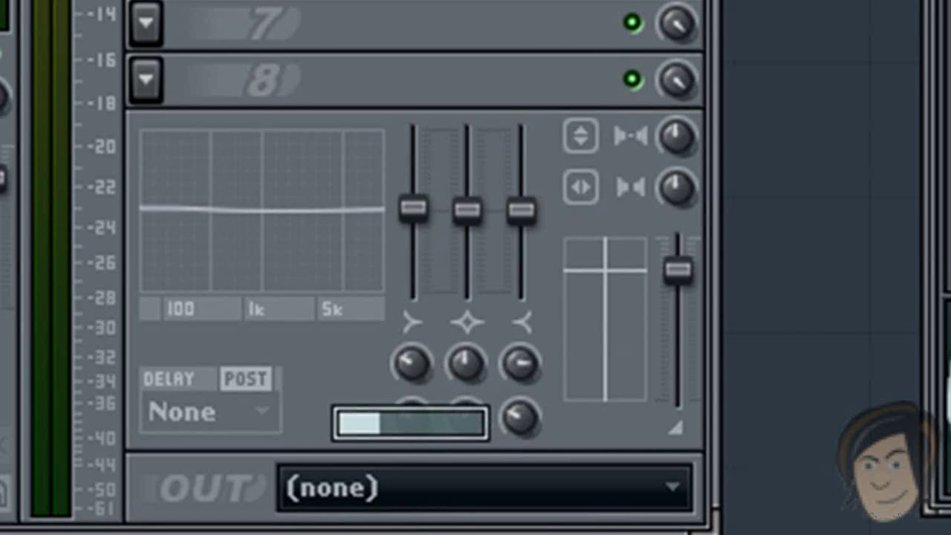
left_click_drag(170, 205, 194, 208)
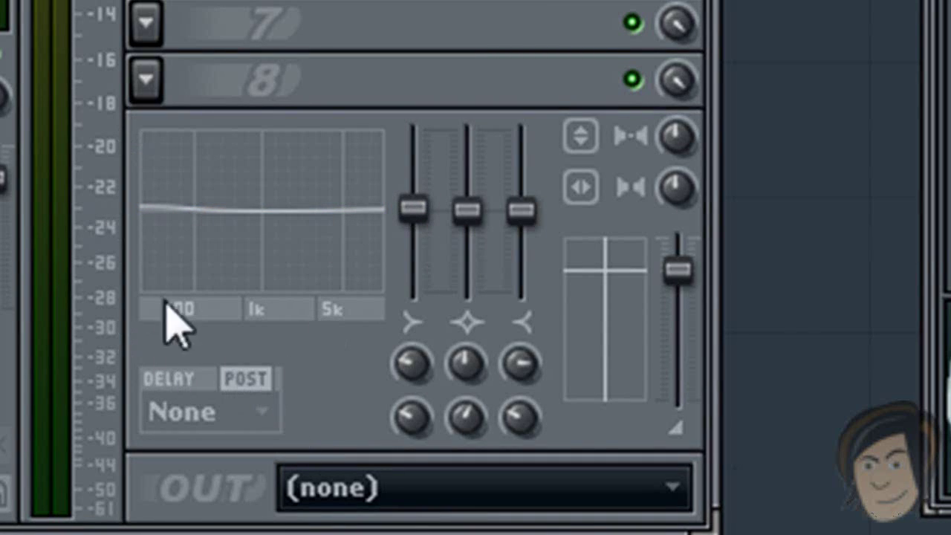
left_click_drag(227, 206, 196, 206)
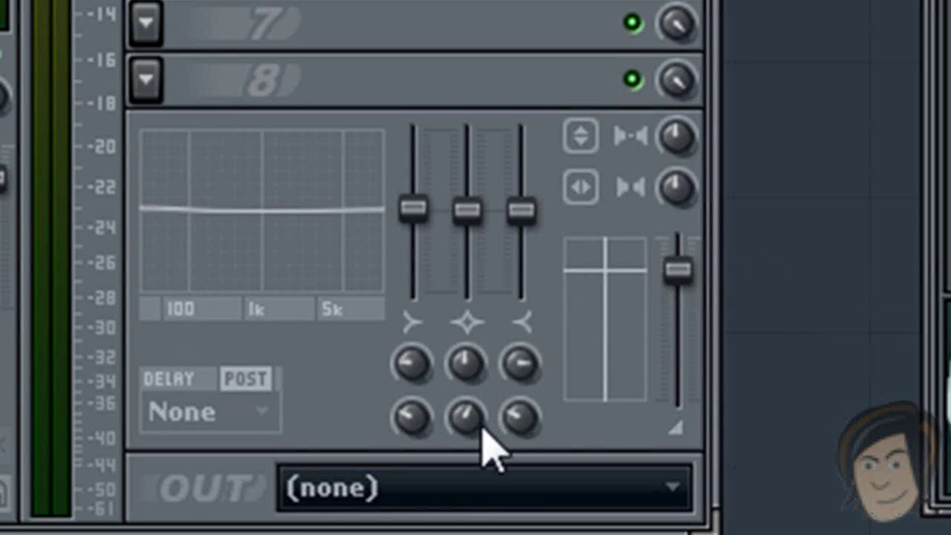
left_click_drag(471, 429, 471, 405)
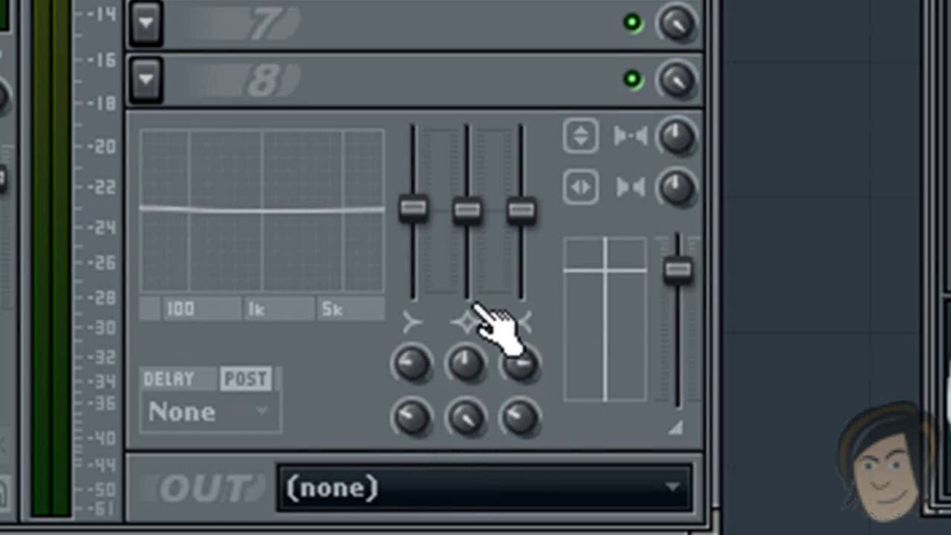
left_click_drag(467, 210, 467, 129)
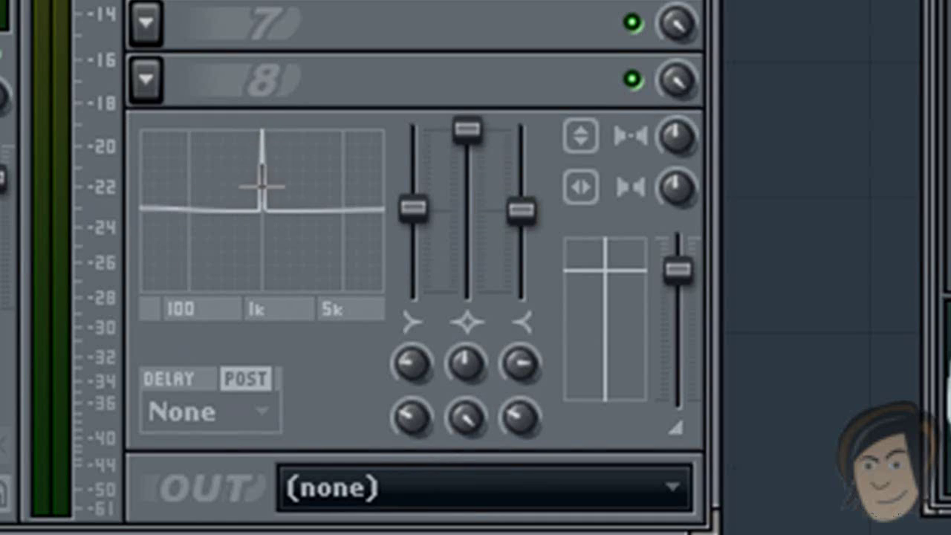
left_click_drag(481, 407, 457, 74)
left_click_drag(467, 128, 405, 203)
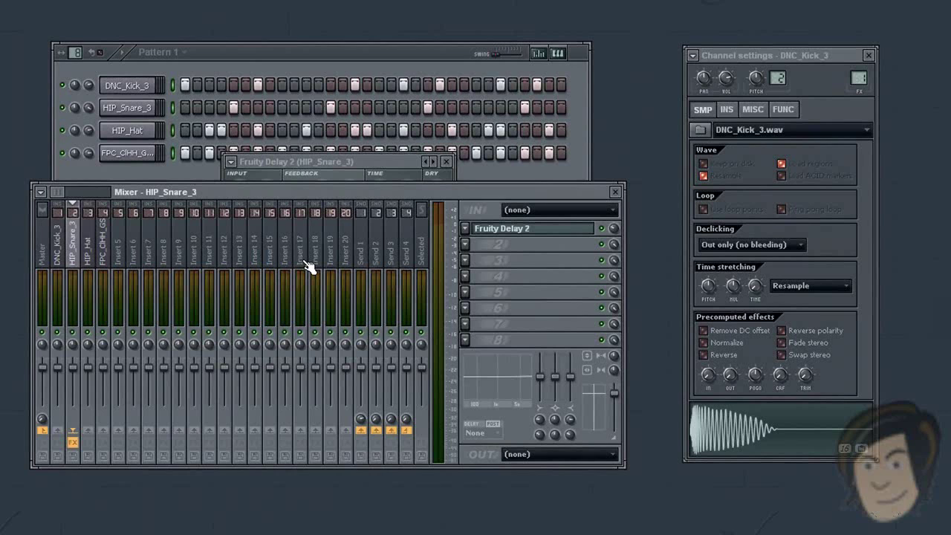
- Inspect Send 1 and the drum inserts' routing, settling on the HIP_Hat track
left_click_drag(425, 206, 433, 235)
left_click(371, 295)
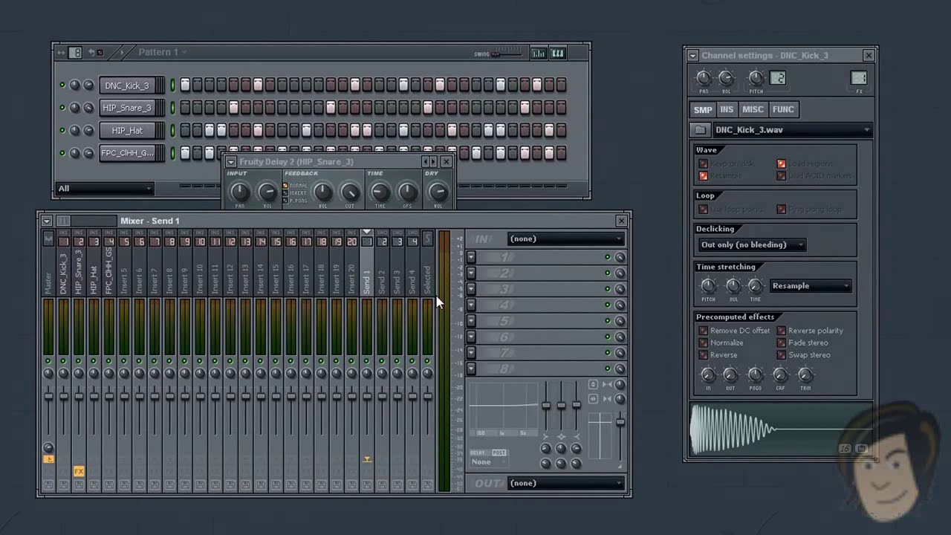
left_click(143, 276)
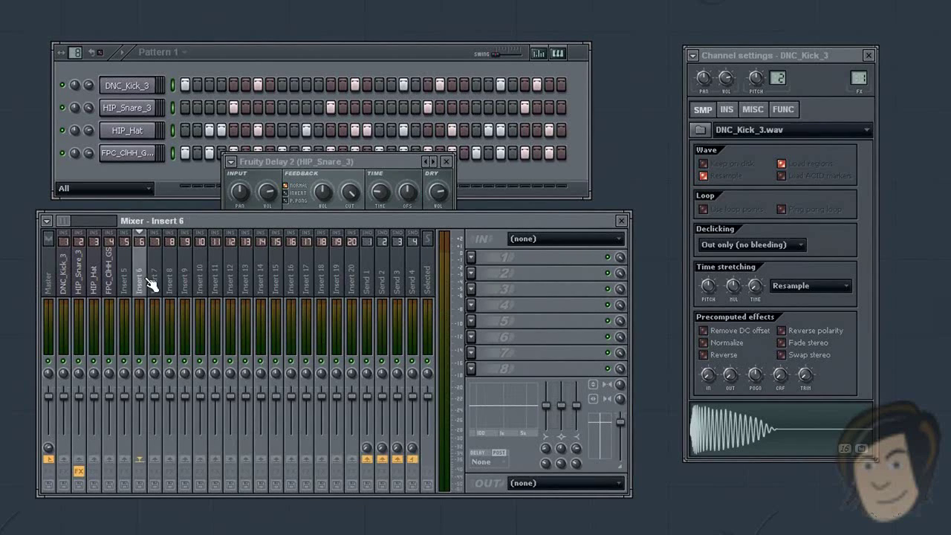
left_click(369, 290)
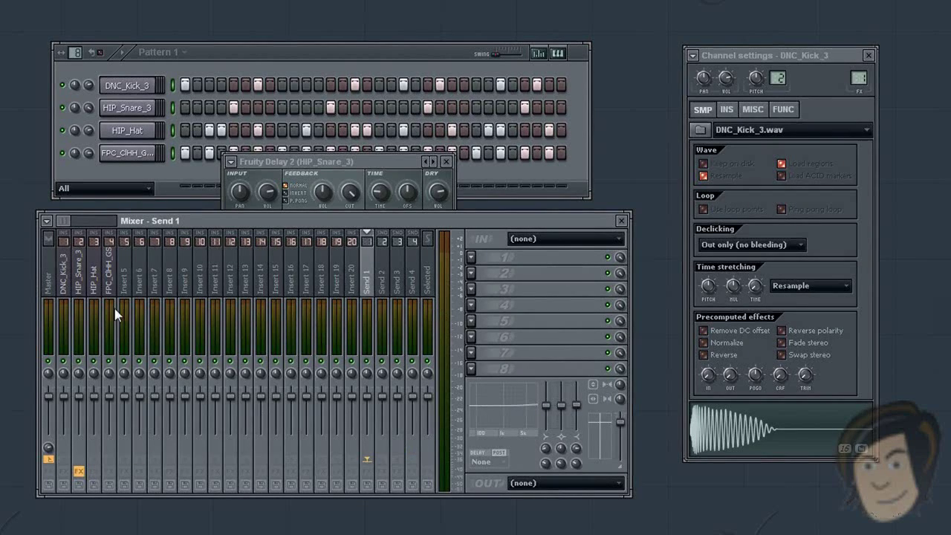
left_click(71, 298)
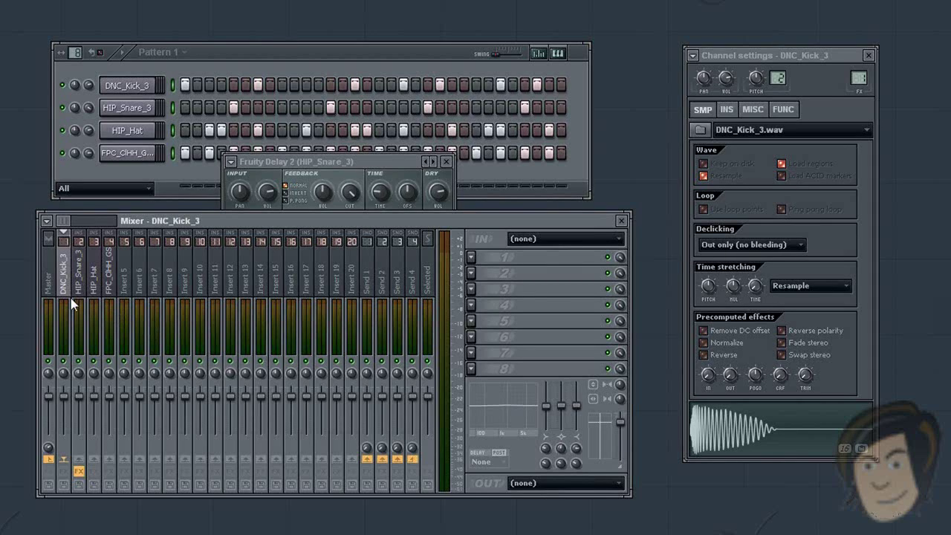
left_click(95, 301)
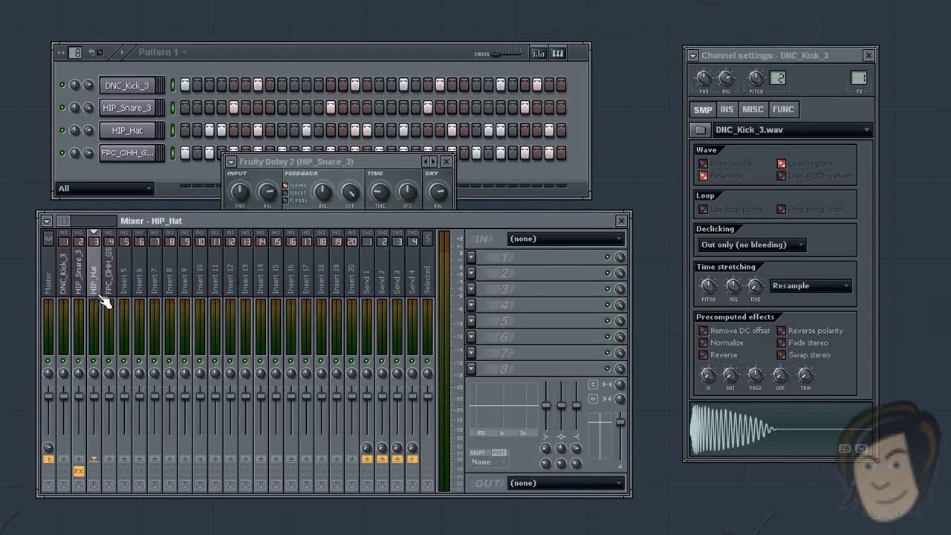
left_click(109, 301)
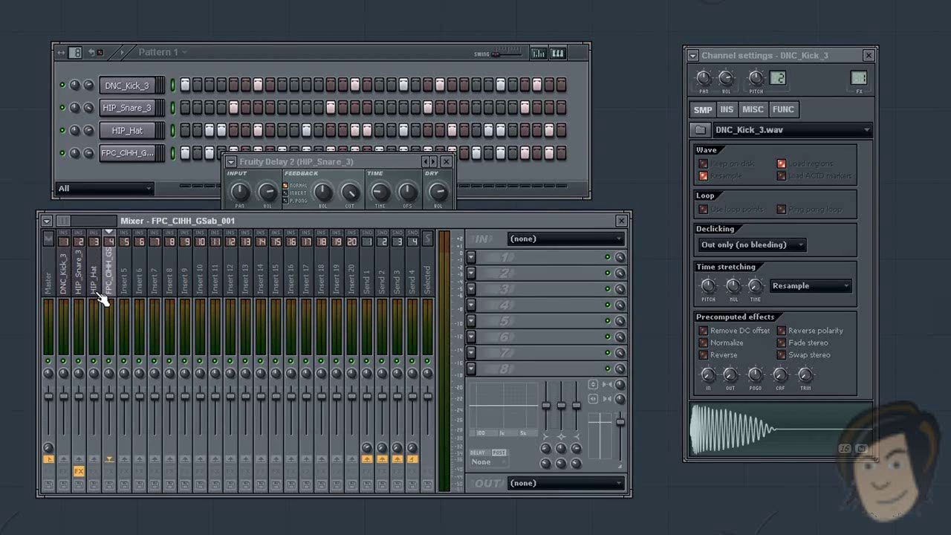
left_click(98, 294)
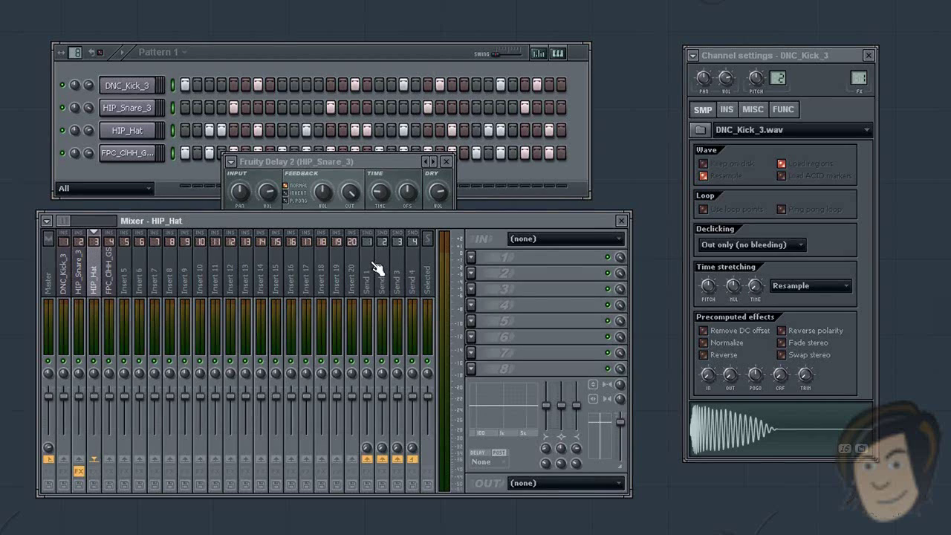
- Route HIP_Hat into Send 2 with a raised send level, then compare neighbouring tracks
left_click(382, 458)
left_click_drag(383, 454, 383, 443)
left_click(111, 272)
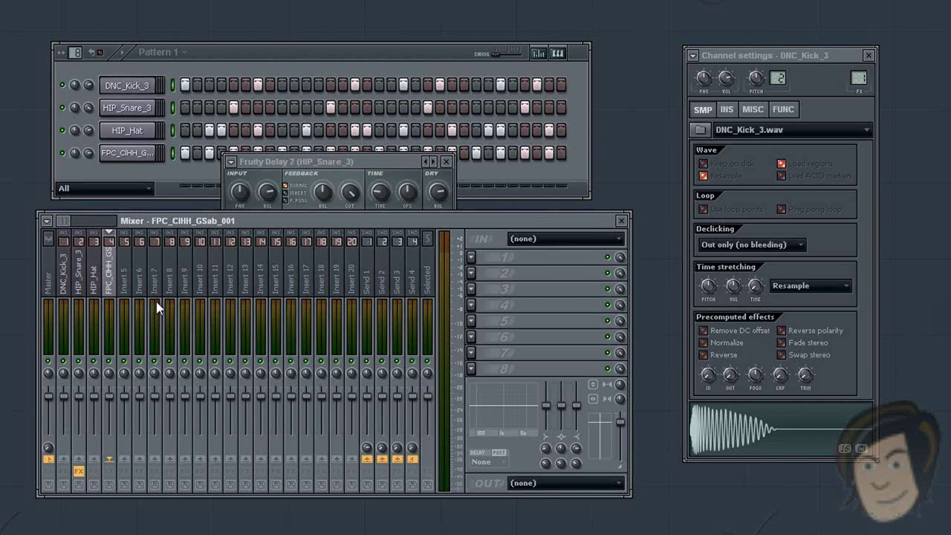
left_click(94, 288)
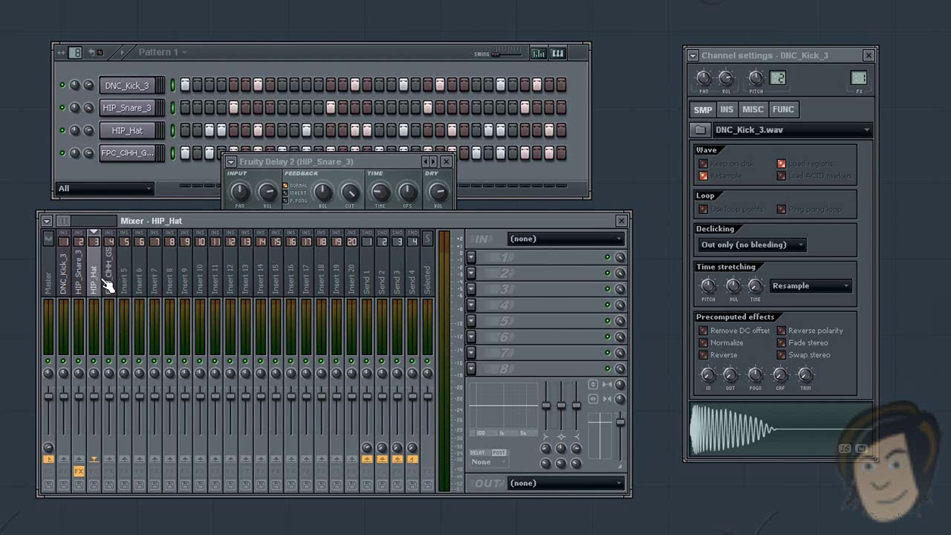
left_click(106, 288)
left_click(96, 288)
- Reselect HIP_Hat, play the pattern, then view the Send 1 track and restart playback
left_click(84, 288)
left_click(92, 287)
key("space")
left_click(375, 282)
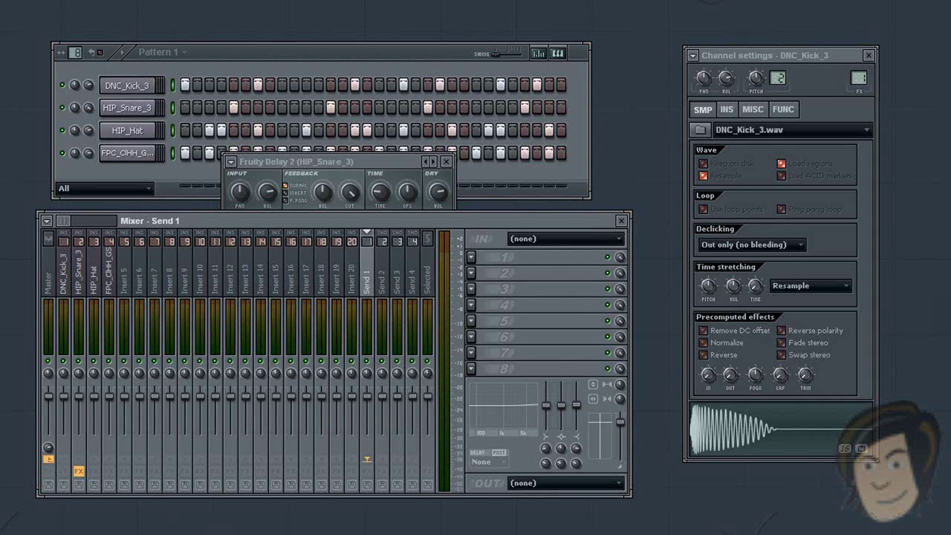
key("space")
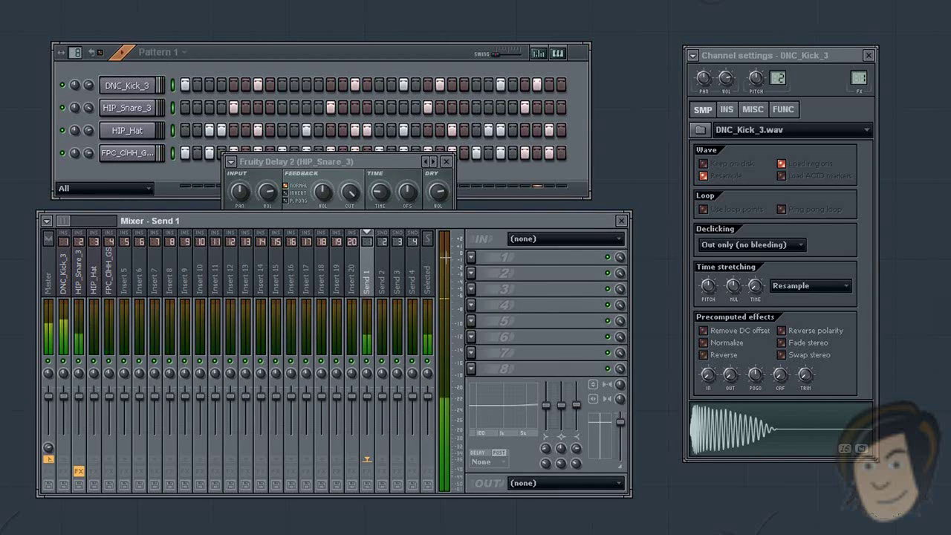
- Load Fruity Reeverb into Send 1's slot 1, toggle its enable LED, and close its window
left_click(471, 258)
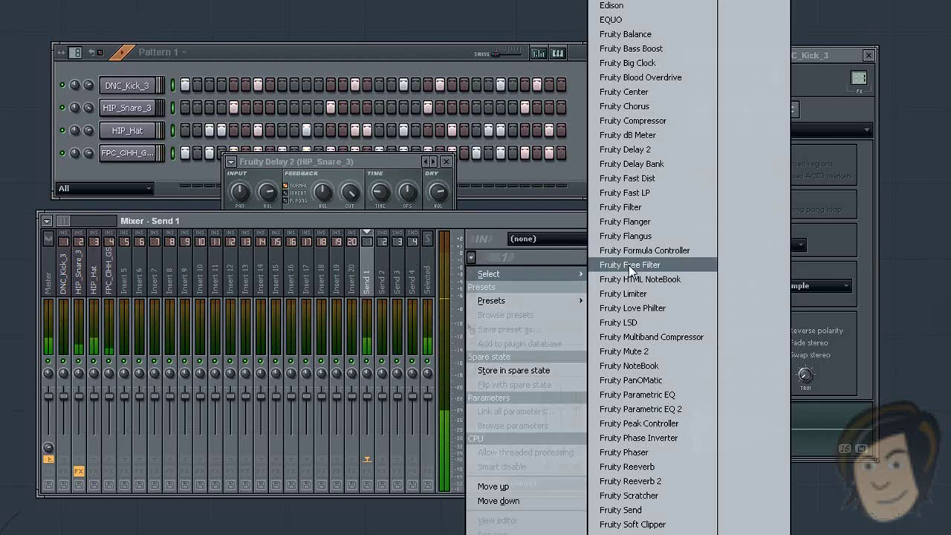
left_click(648, 468)
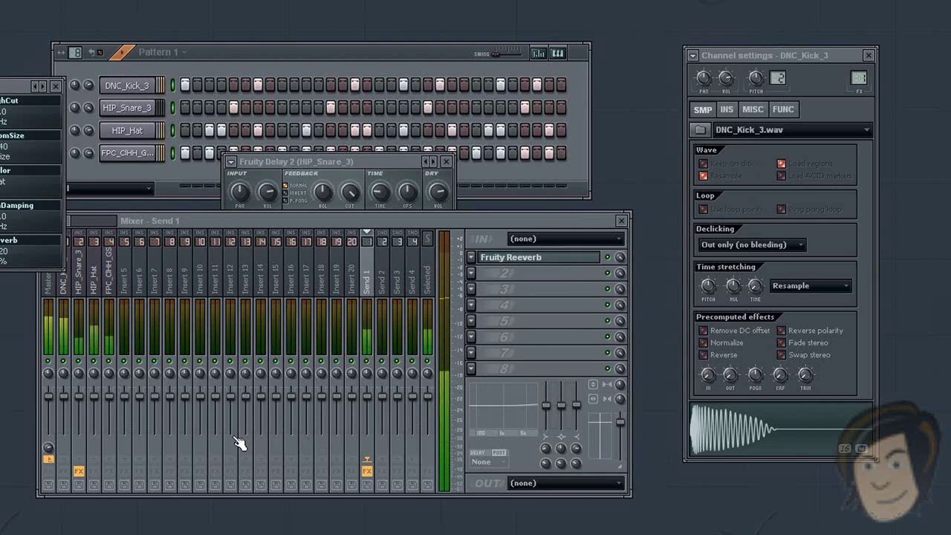
left_click(101, 366)
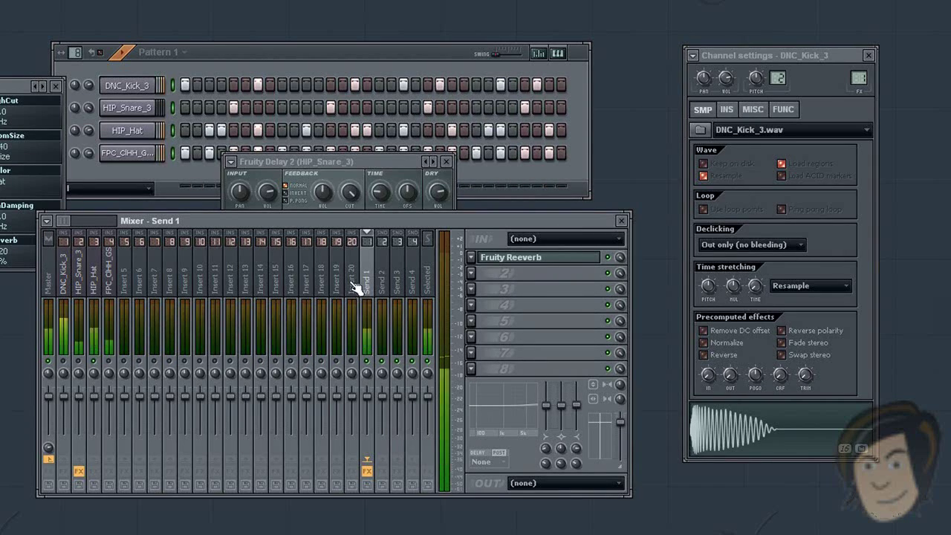
left_click(607, 257)
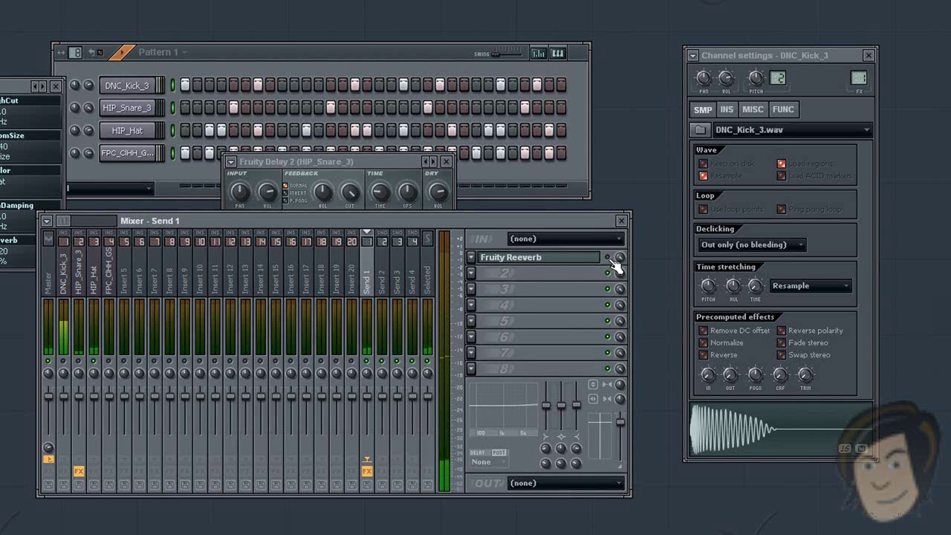
left_click(55, 86)
left_click_drag(326, 220, 323, 229)
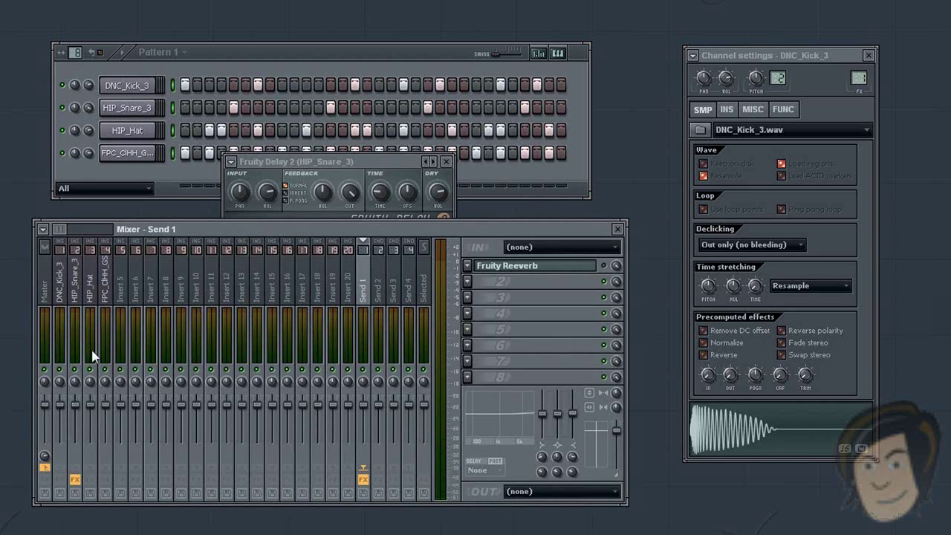
- Check send arrows and levels on Send 1, HIP_Hat and FPC_CIHH_GSab_001
left_click(379, 291)
left_click(396, 293)
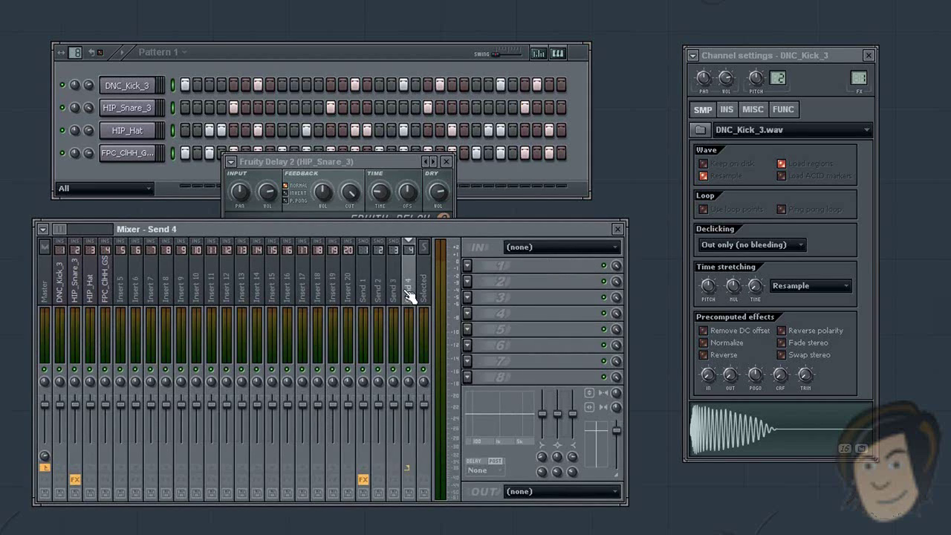
left_click(367, 291)
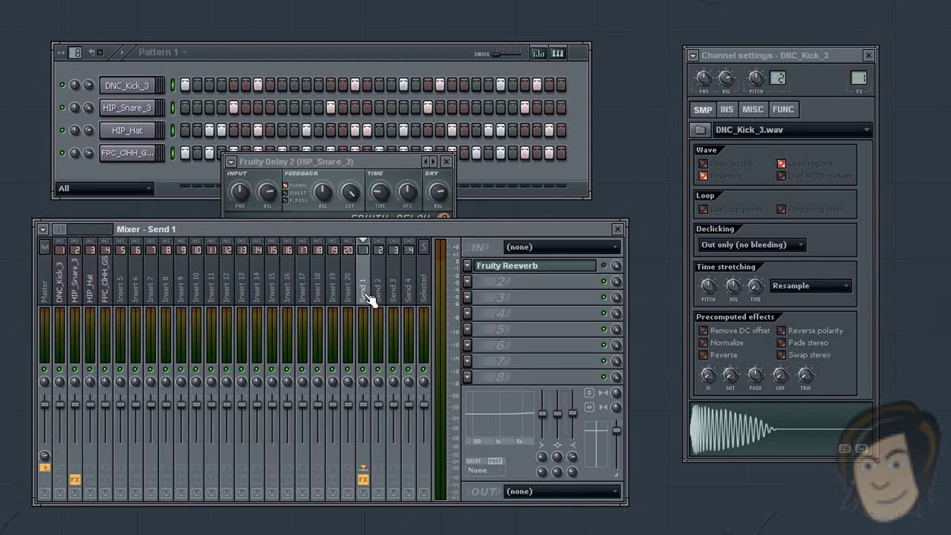
left_click(46, 459)
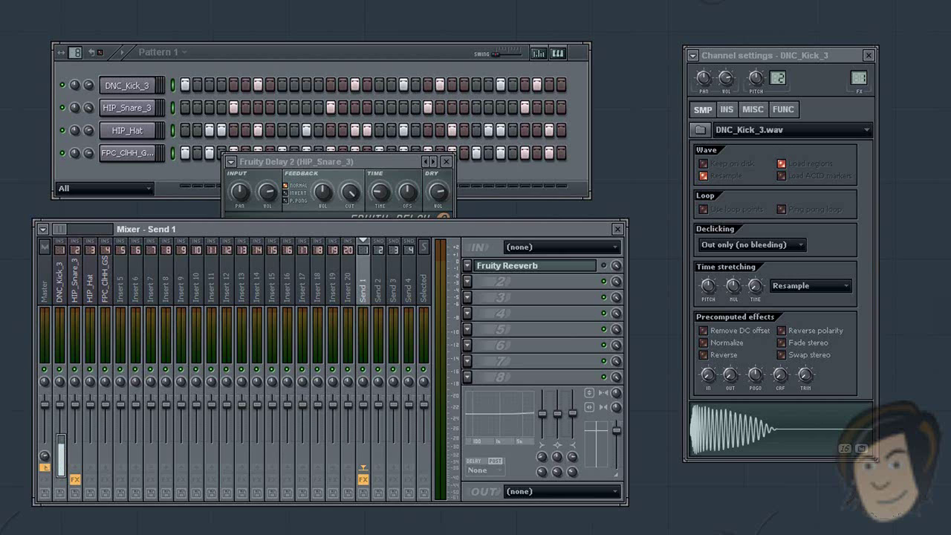
left_click(95, 301)
left_click(60, 464)
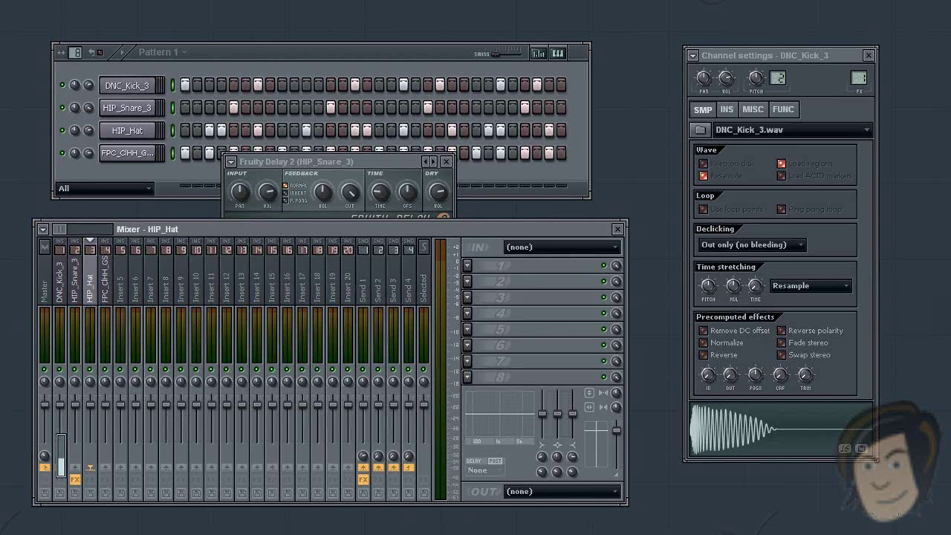
left_click(99, 319)
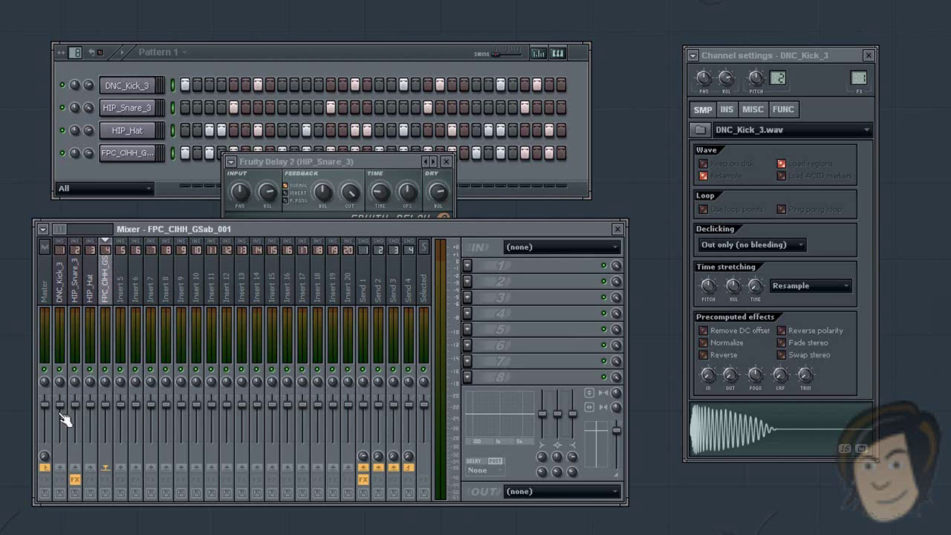
left_click(59, 464)
left_click_drag(60, 465, 43, 464)
- Set Send 1's output to HD Audio rear output 7 - 8
left_click(364, 275)
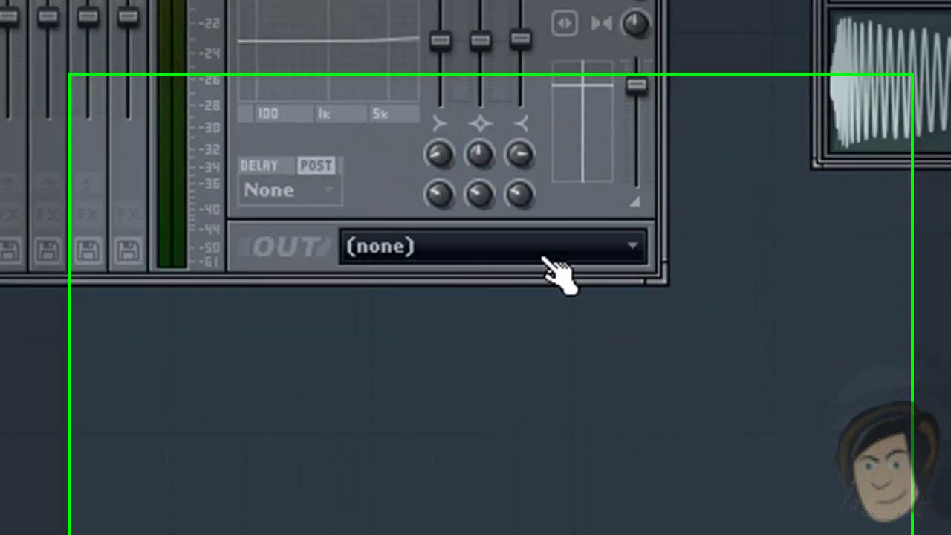
left_click(577, 492)
left_click(523, 391)
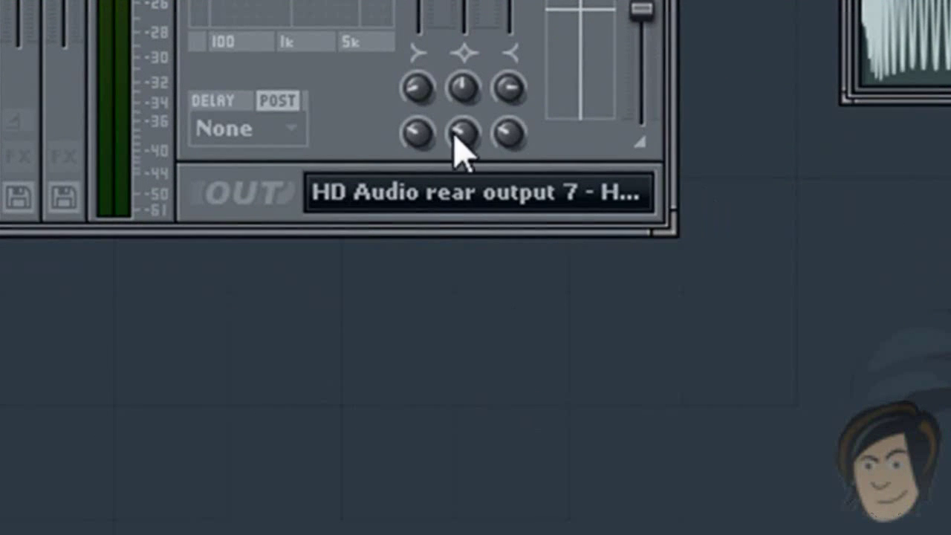
left_click(459, 201)
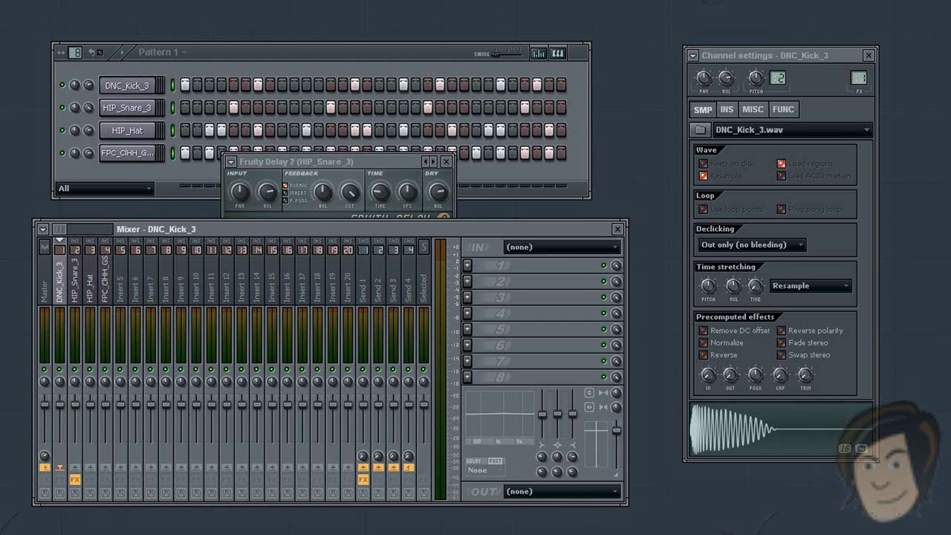
- Start playback, mute and unmute DNC_Kick_3, then solo and unsolo it
key("space")
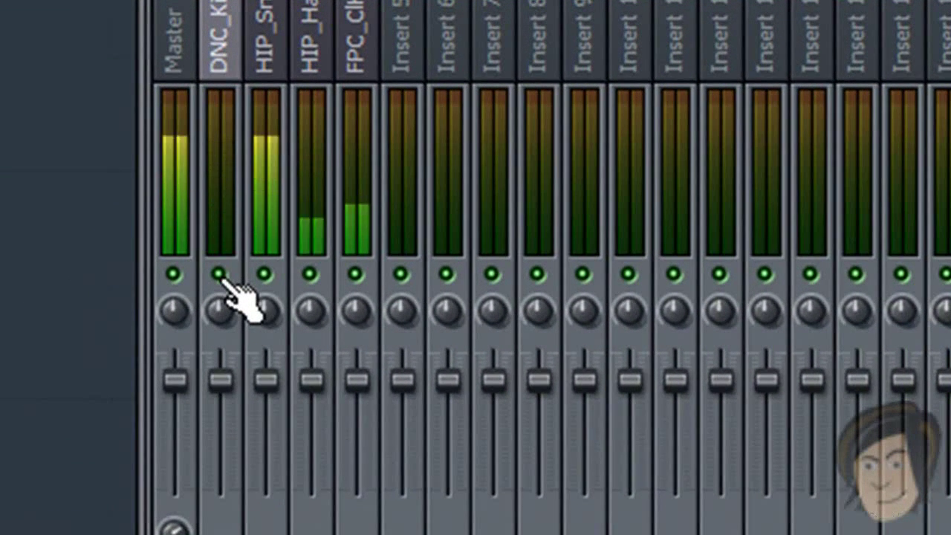
left_click(218, 274)
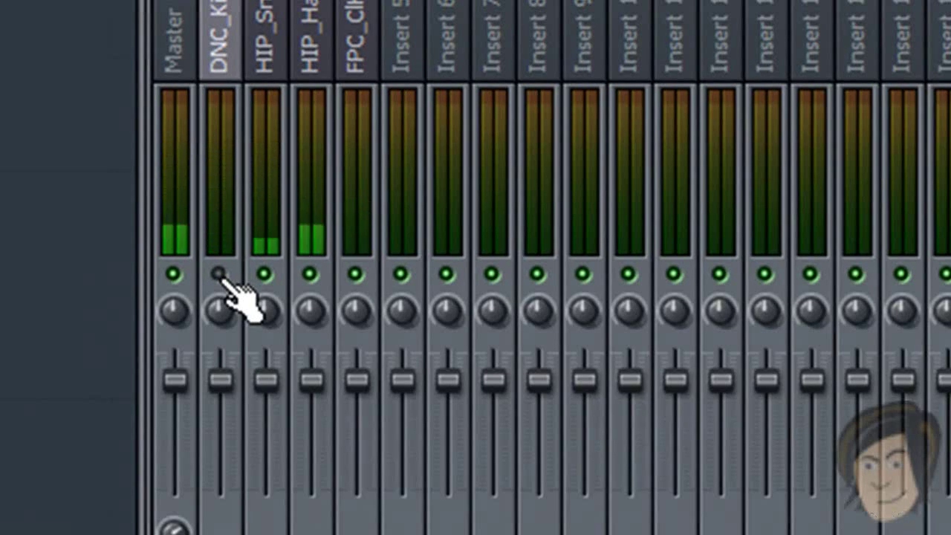
left_click(219, 275)
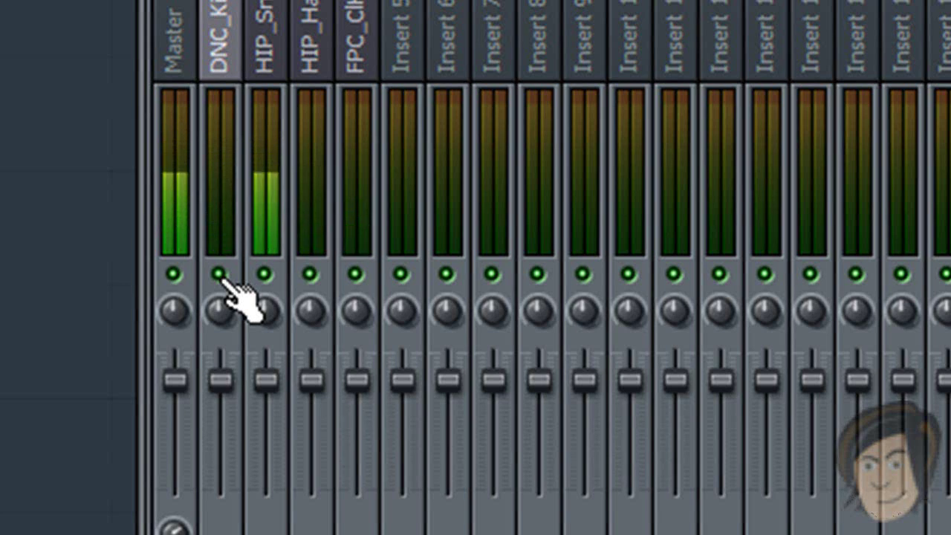
right_click(219, 274)
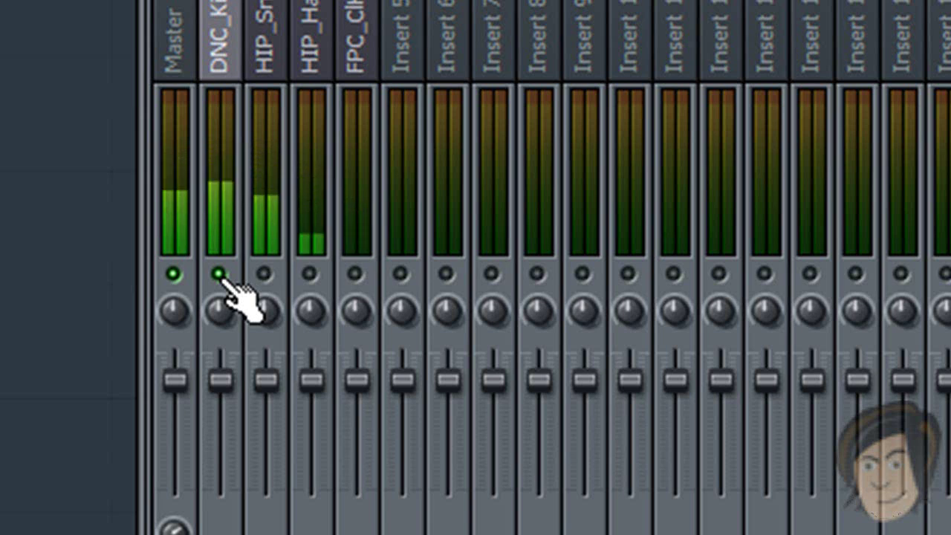
right_click(218, 274)
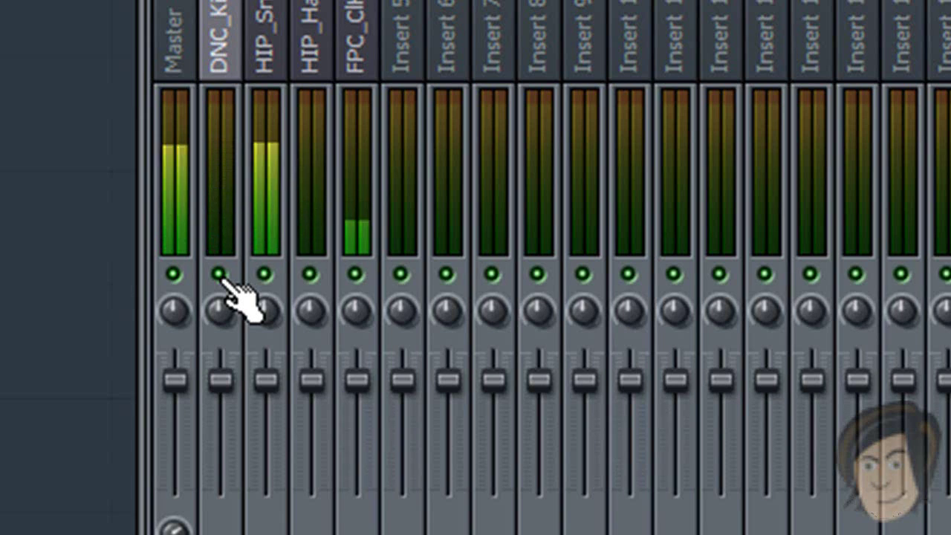